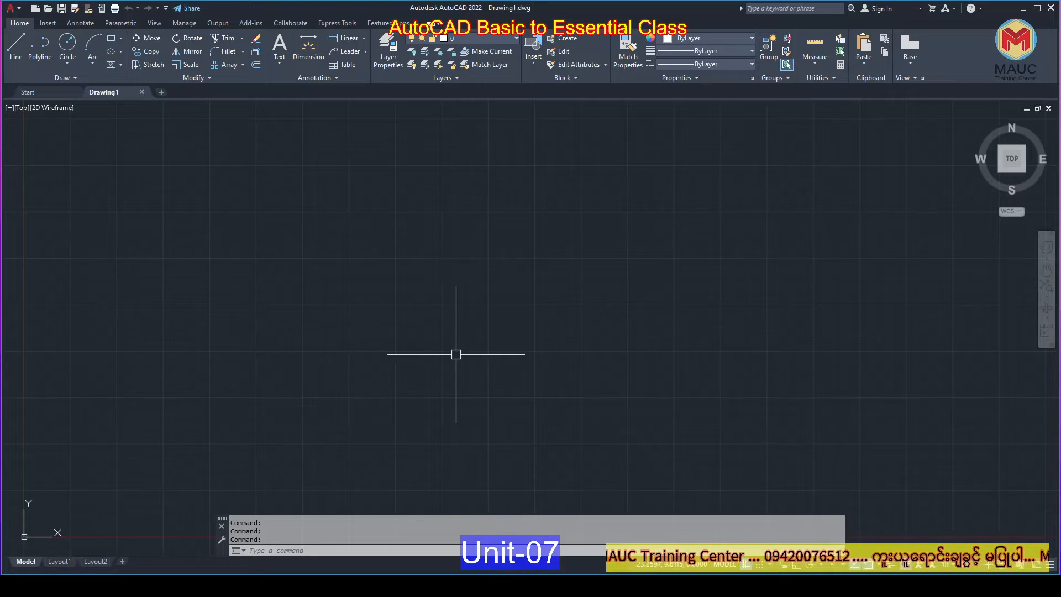
Step: Place single-line text reading "Test Style" in the upper middle of the drawing, with height 0.2000 and rotation 0
{"action": "type", "text": "dt"}
{"action": "key", "text": "Return"}
{"action": "left_click", "coordinate": [391, 231]}
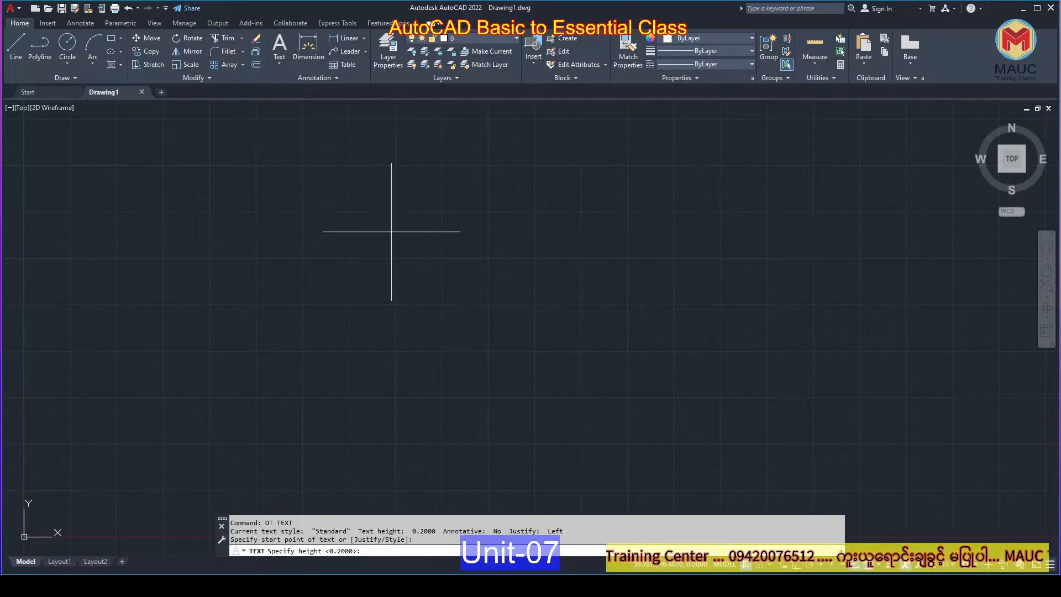
{"action": "key", "text": "Return"}
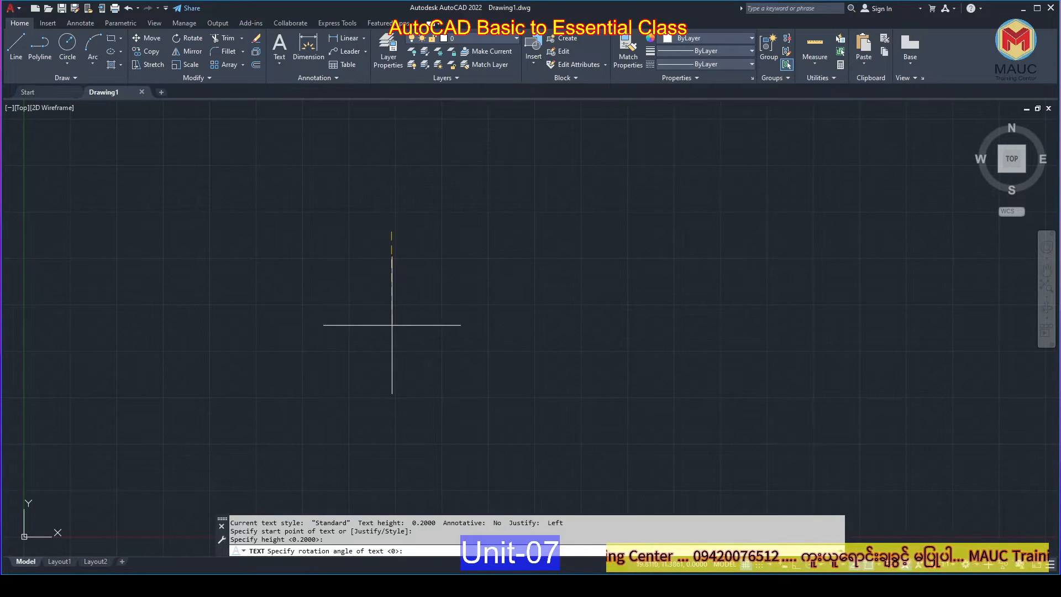
{"action": "key", "text": "Return"}
{"action": "type", "text": "Test"}
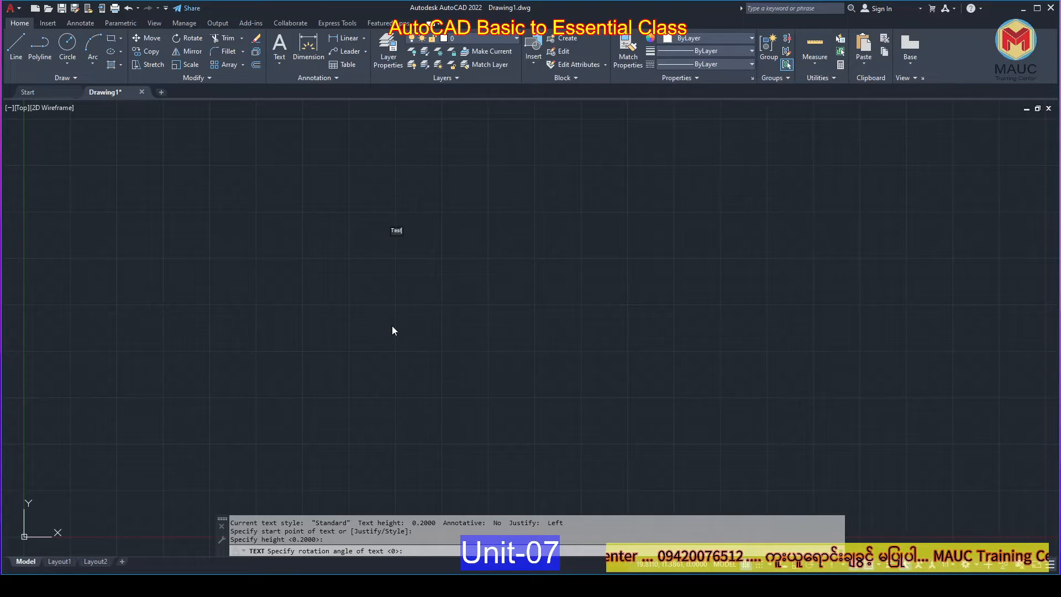
{"action": "type", "text": " Style"}
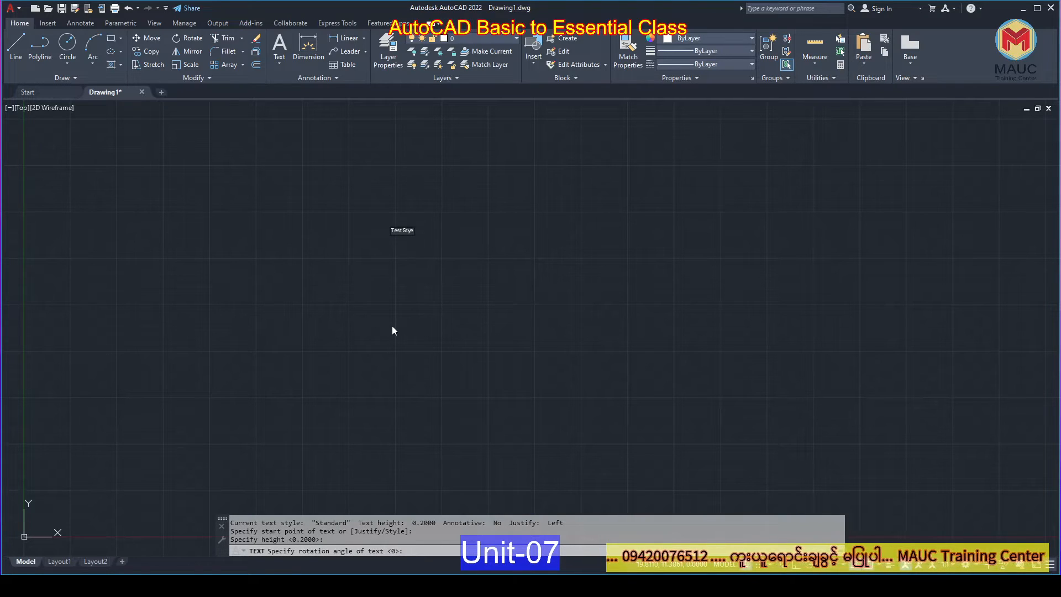
{"action": "key", "text": "BackSpace"}
{"action": "type", "text": "le"}
Step: Correct the single-line text to read "Text Style" and finish the text command
{"action": "scroll", "coordinate": [377, 209], "scroll_direction": "up", "scroll_amount": 8}
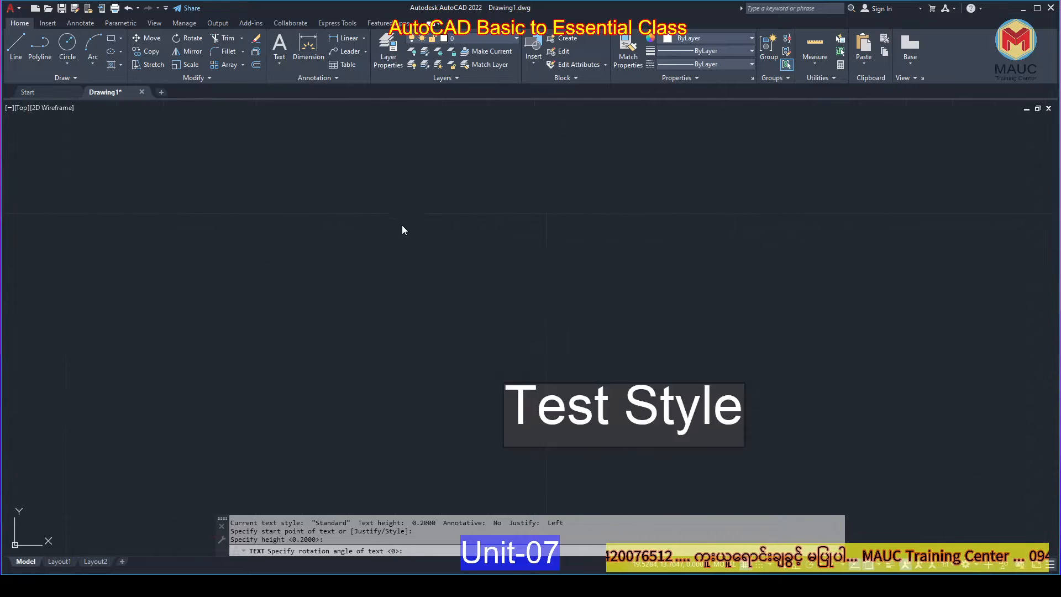
{"action": "scroll", "coordinate": [458, 245], "scroll_direction": "down", "scroll_amount": 2}
{"action": "scroll", "coordinate": [559, 341], "scroll_direction": "up", "scroll_amount": 2}
{"action": "left_click_drag", "start_coordinate": [551, 381], "coordinate": [525, 381]}
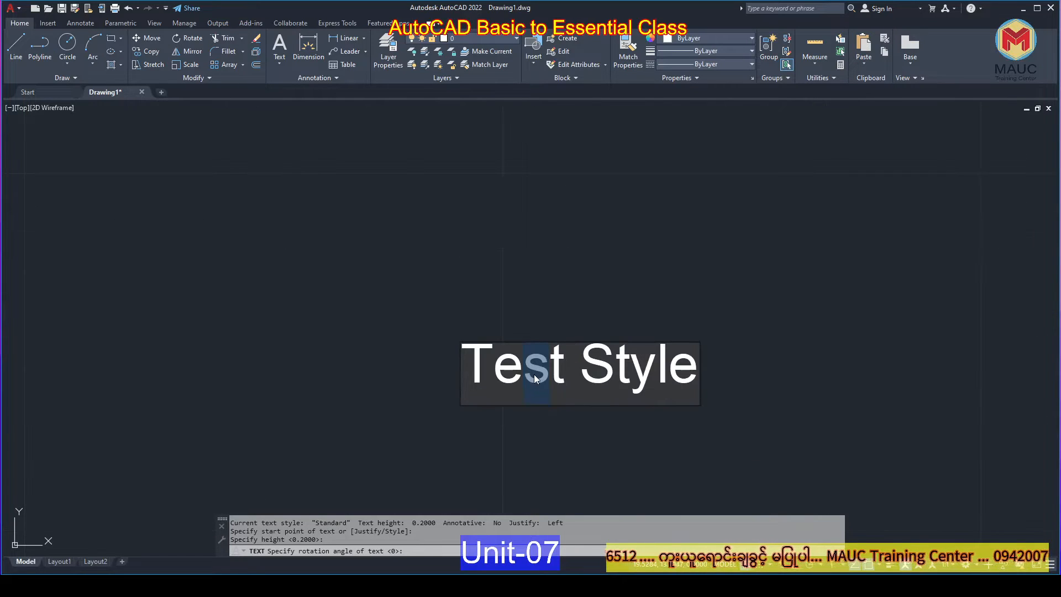
{"action": "type", "text": "x"}
{"action": "key", "text": "Return"}
{"action": "key", "text": "Return"}
Step: Copy the "Text Style" text once to a spot directly below the original
{"action": "scroll", "coordinate": [611, 288], "scroll_direction": "down", "scroll_amount": 2}
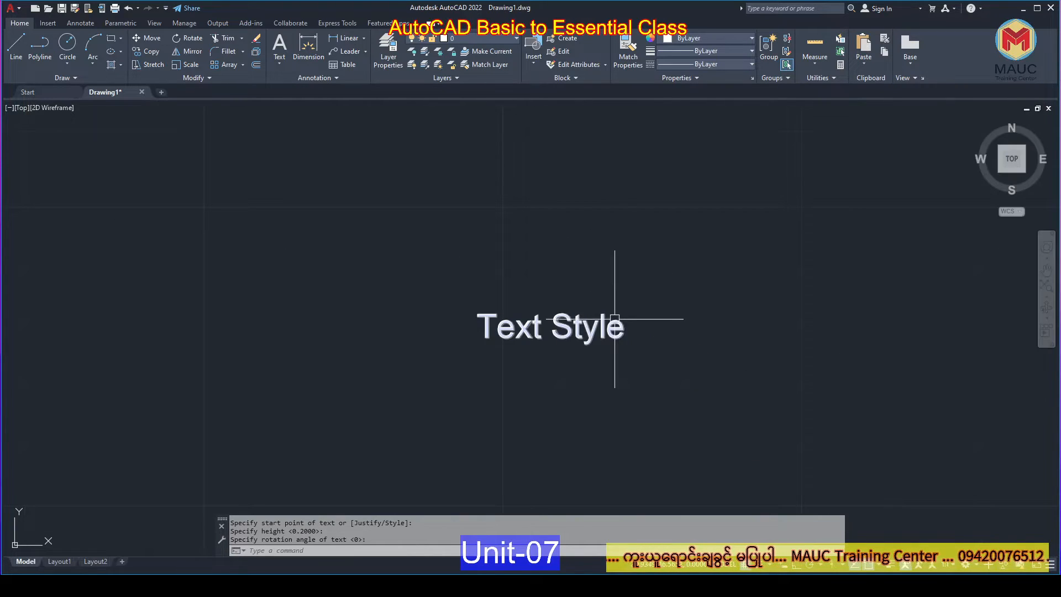
{"action": "scroll", "coordinate": [616, 332], "scroll_direction": "up", "scroll_amount": 2}
{"action": "middle_click_drag", "start_coordinate": [596, 342], "coordinate": [520, 301]}
{"action": "left_click", "coordinate": [543, 301]}
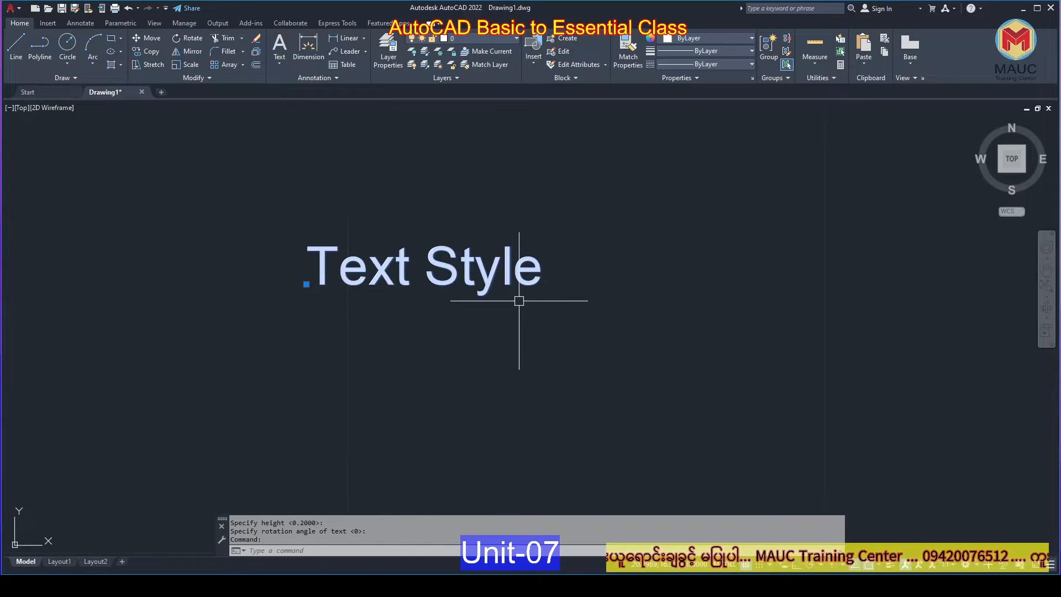
{"action": "type", "text": "co"}
{"action": "key", "text": "space"}
{"action": "left_click", "coordinate": [518, 330]}
{"action": "left_click", "coordinate": [524, 393]}
{"action": "key", "text": "space"}
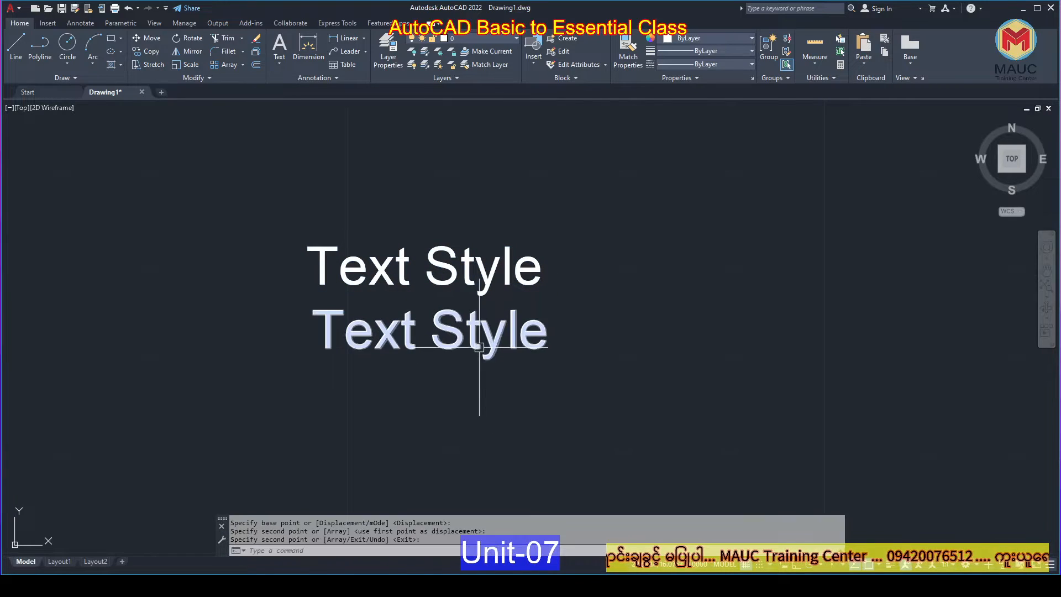
Step: Replace the content of the lower text copy with "(ST)"
{"action": "double_click", "coordinate": [474, 342]}
{"action": "type", "text": "(ST)"}
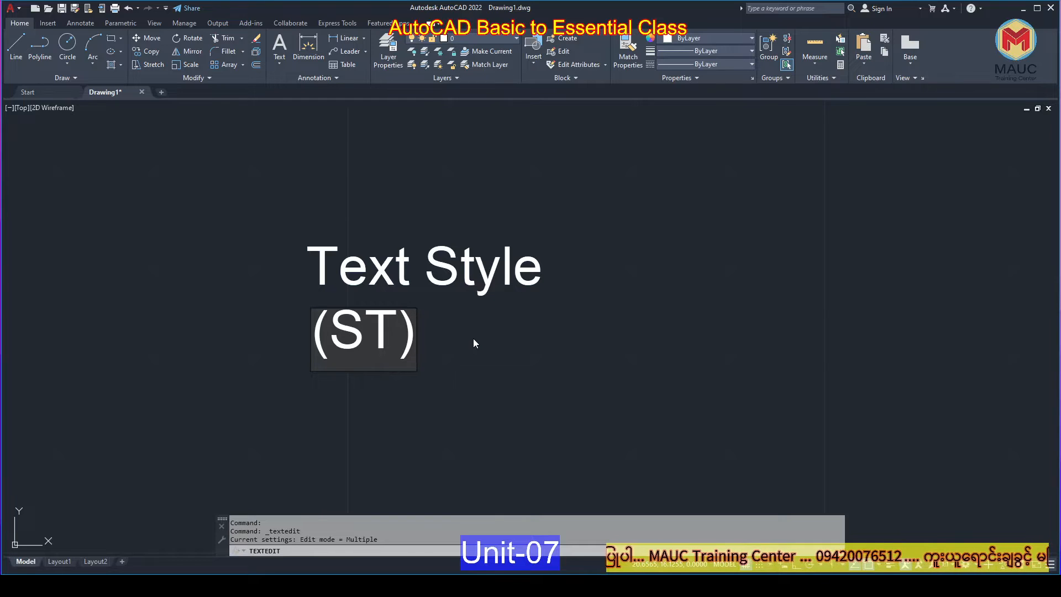
{"action": "left_click", "coordinate": [542, 352]}
{"action": "key", "text": "Escape"}
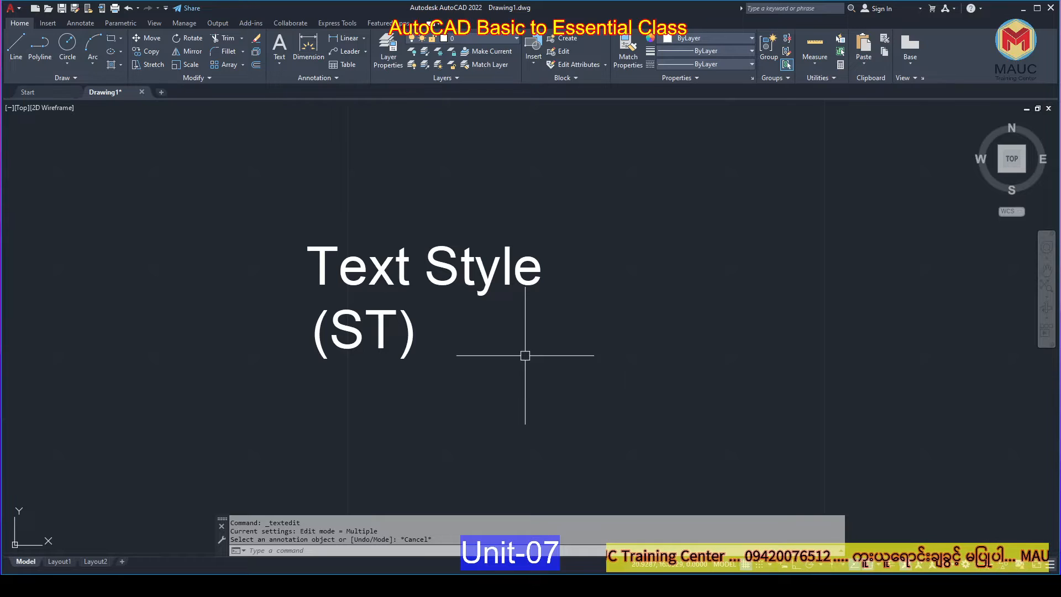
Step: Open the text style settings, review the Annotative and Standard styles, and close the dialog without changes
{"action": "type", "text": "ST"}
{"action": "key", "text": "Return"}
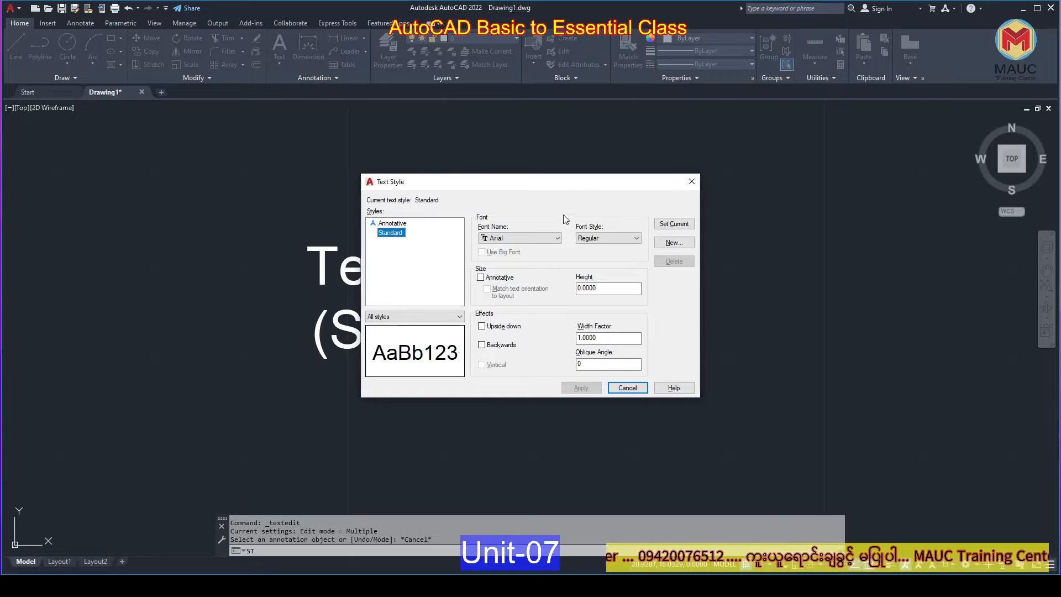
{"action": "left_click_drag", "start_coordinate": [586, 188], "coordinate": [756, 186]}
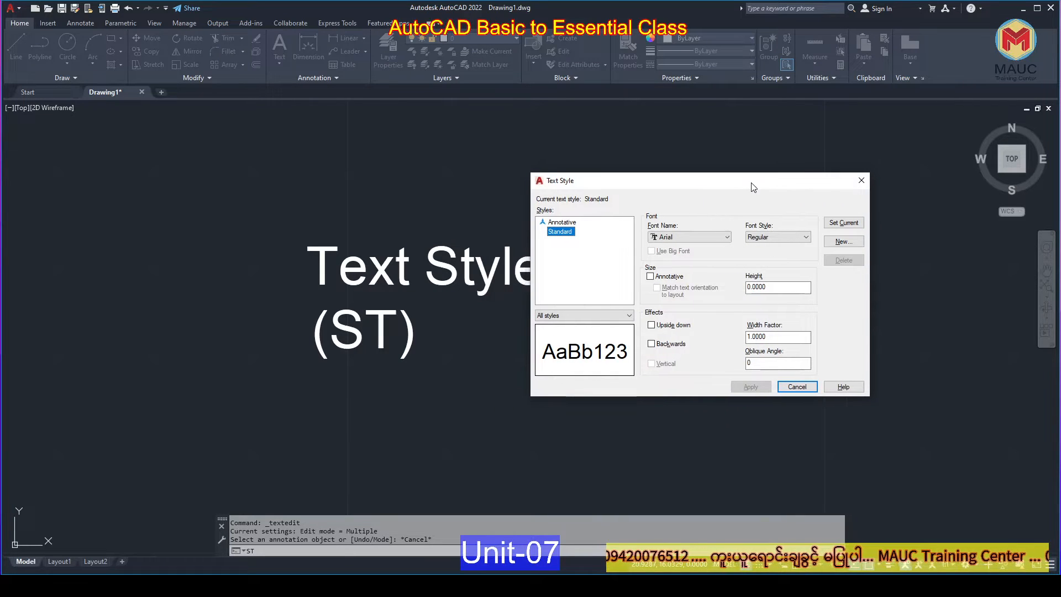
{"action": "left_click_drag", "start_coordinate": [640, 181], "coordinate": [530, 175]}
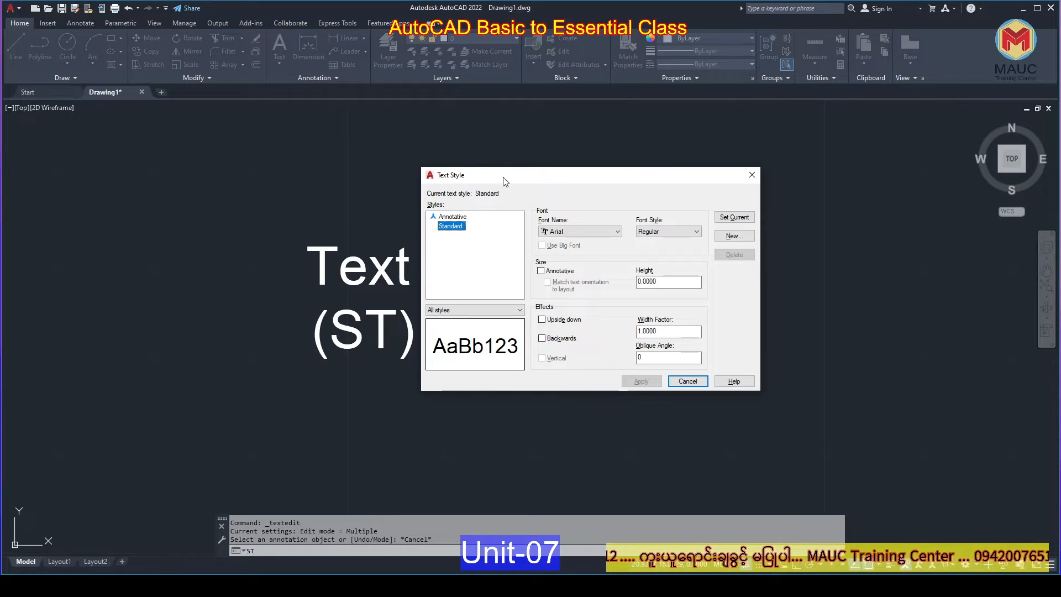
{"action": "left_click", "coordinate": [459, 217]}
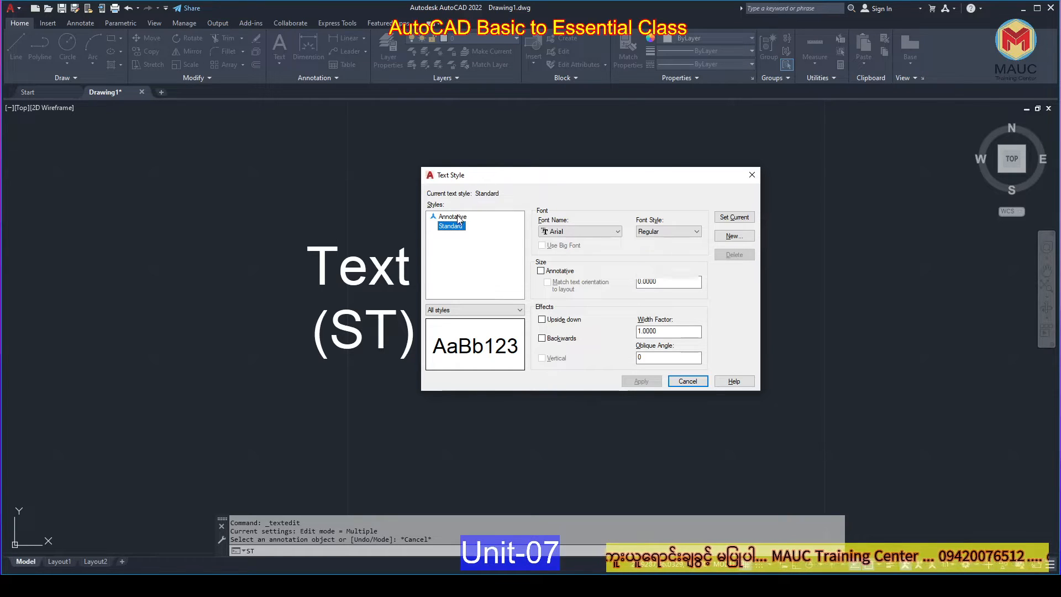
{"action": "left_click", "coordinate": [457, 227]}
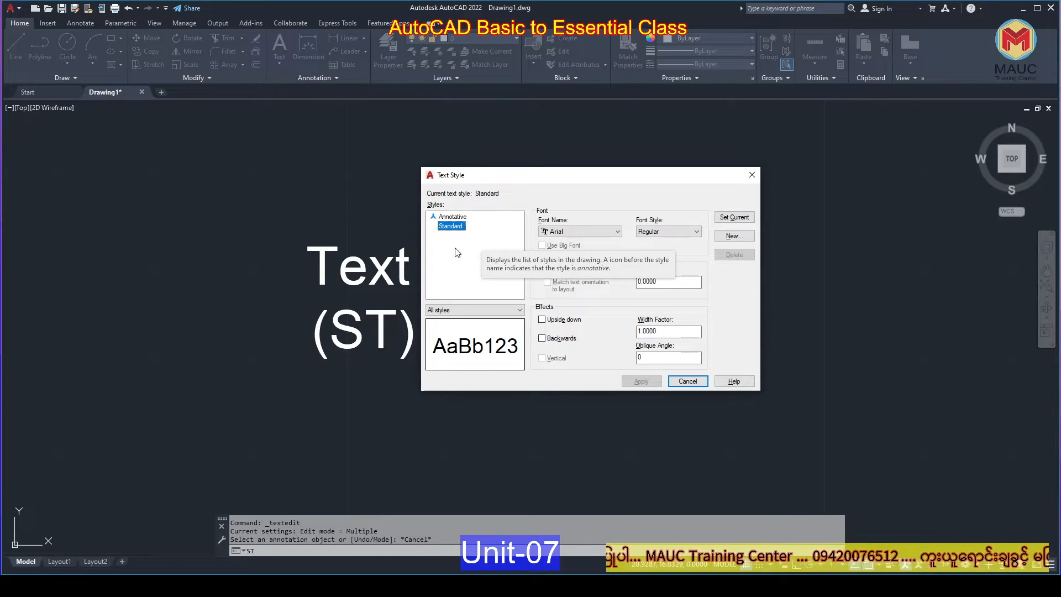
{"action": "left_click", "coordinate": [751, 176]}
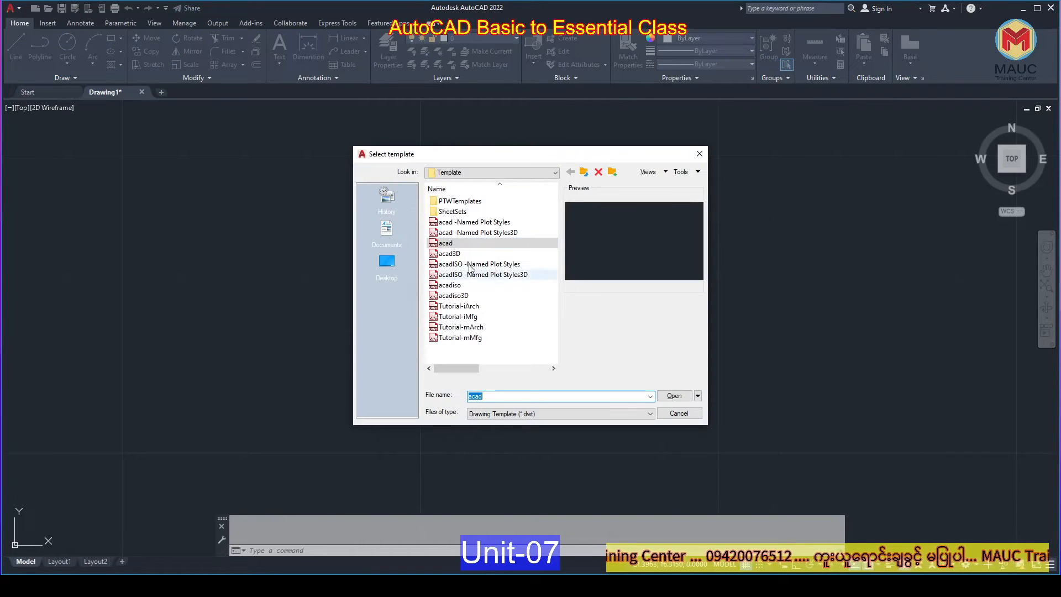
Step: Create a new drawing with no template, using Imperial units
{"action": "left_click", "coordinate": [698, 396]}
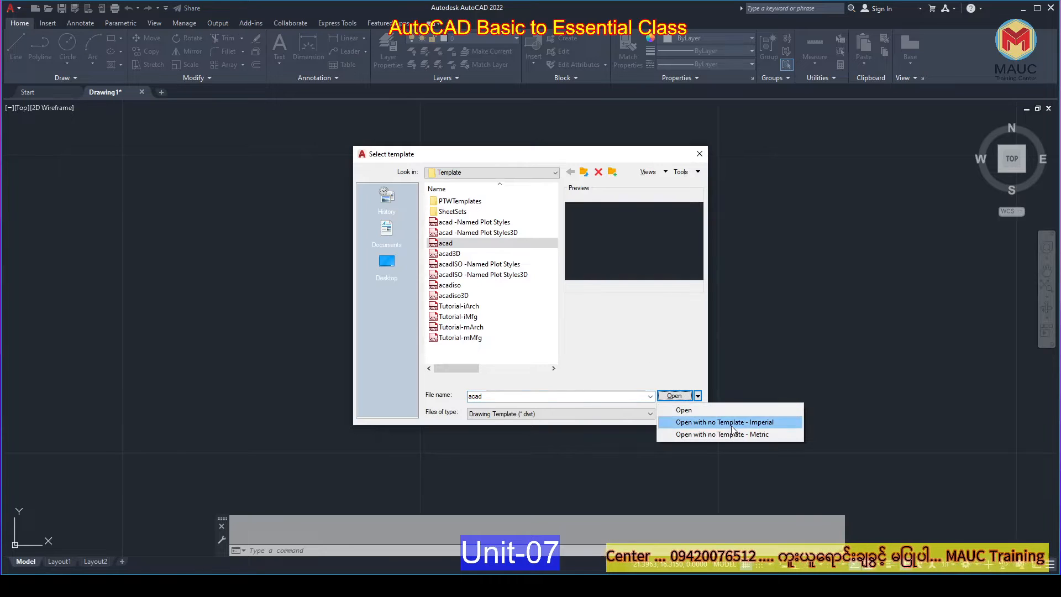
{"action": "left_click", "coordinate": [731, 425]}
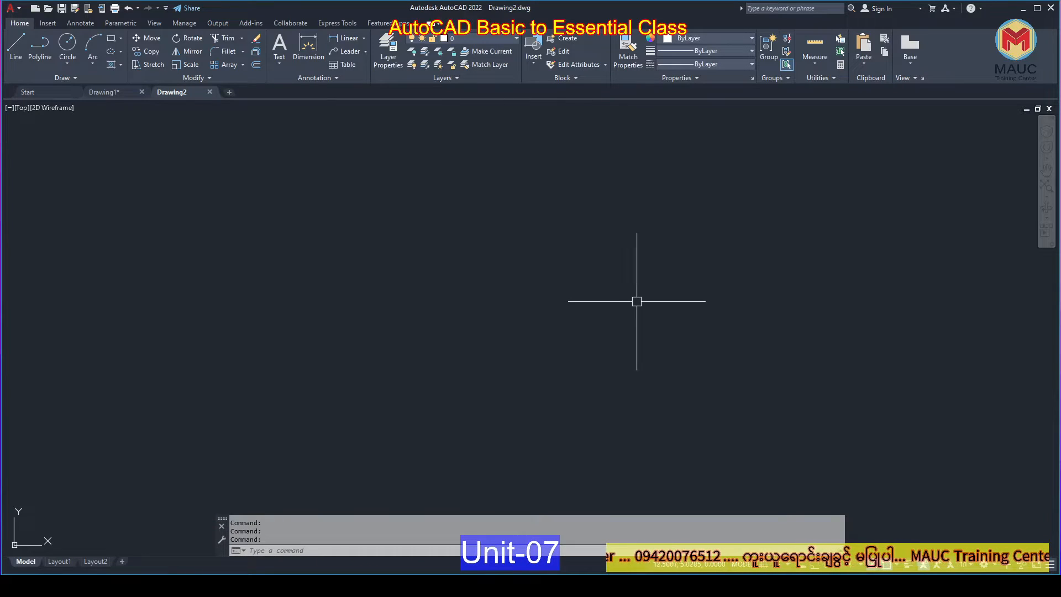
Step: Examine the Standard text style and its font setting in the new drawing, leaving the style unmodified
{"action": "type", "text": "st"}
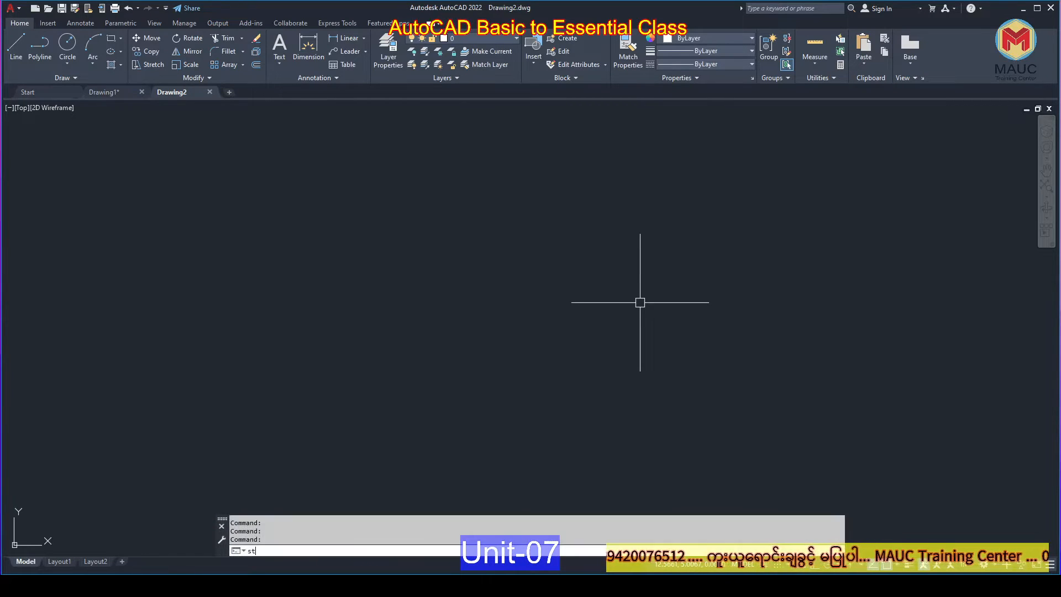
{"action": "key", "text": "Return"}
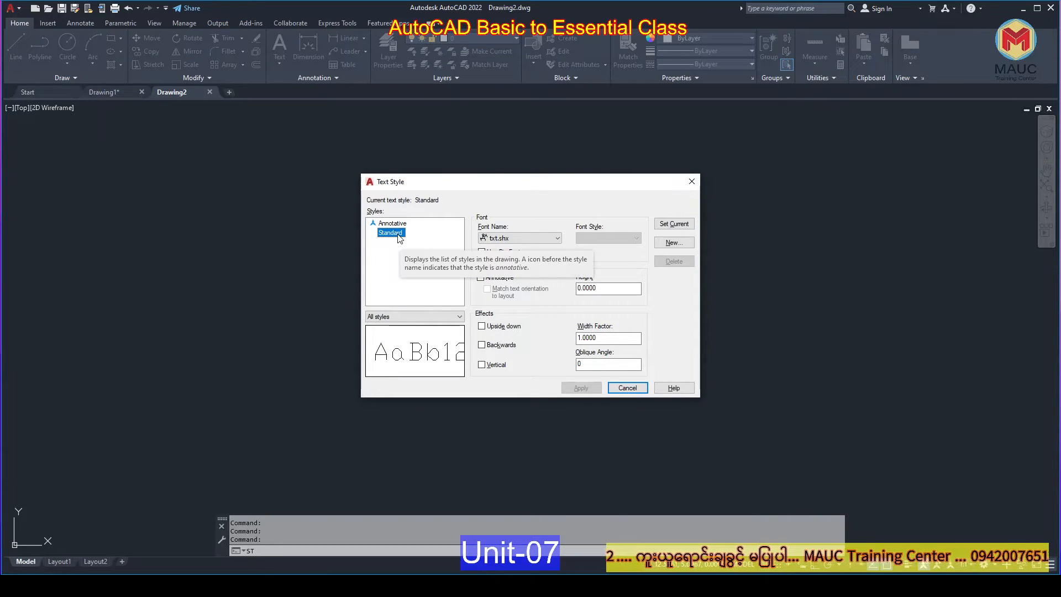
{"action": "left_click", "coordinate": [391, 233]}
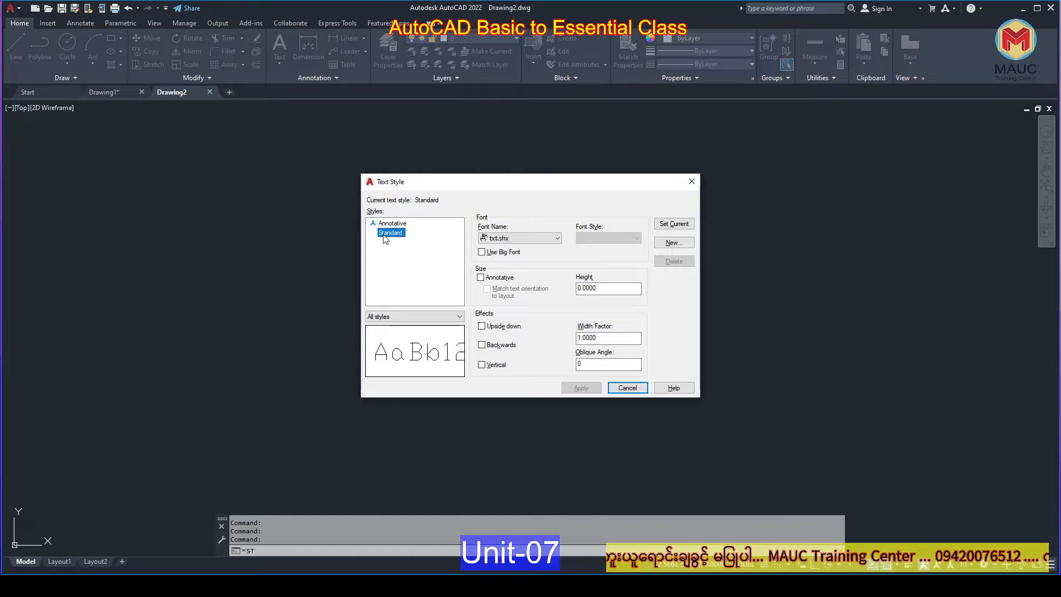
{"action": "left_click", "coordinate": [584, 315]}
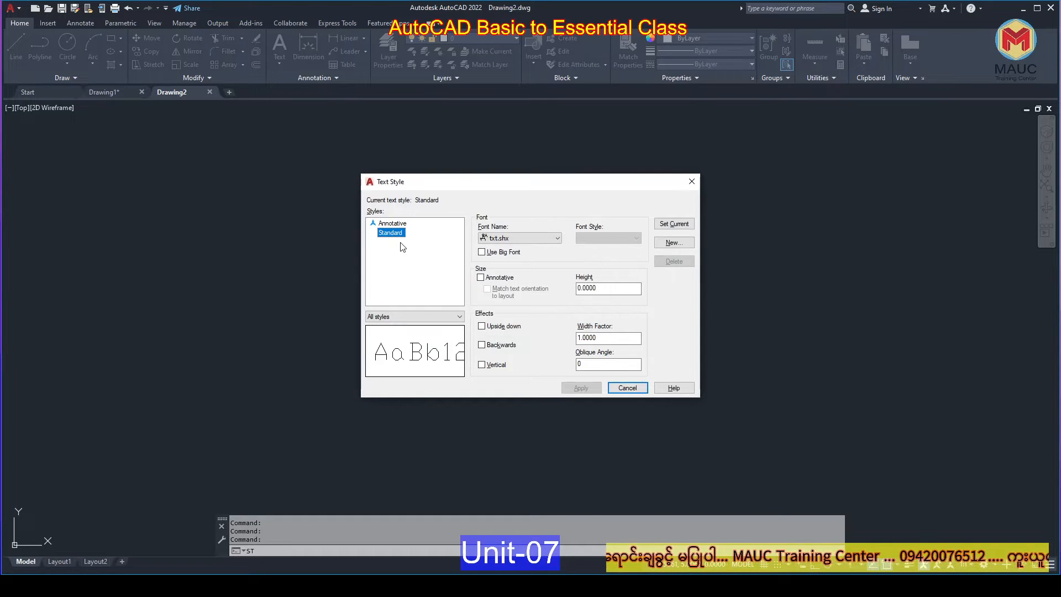
{"action": "left_click", "coordinate": [519, 238]}
{"action": "left_click", "coordinate": [519, 238]}
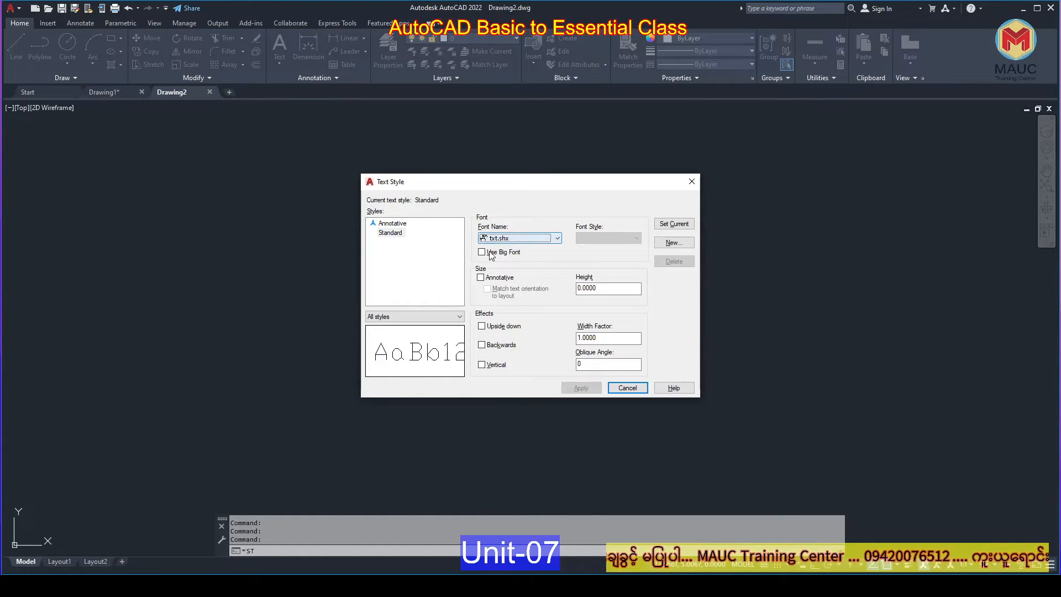
{"action": "left_click", "coordinate": [691, 181]}
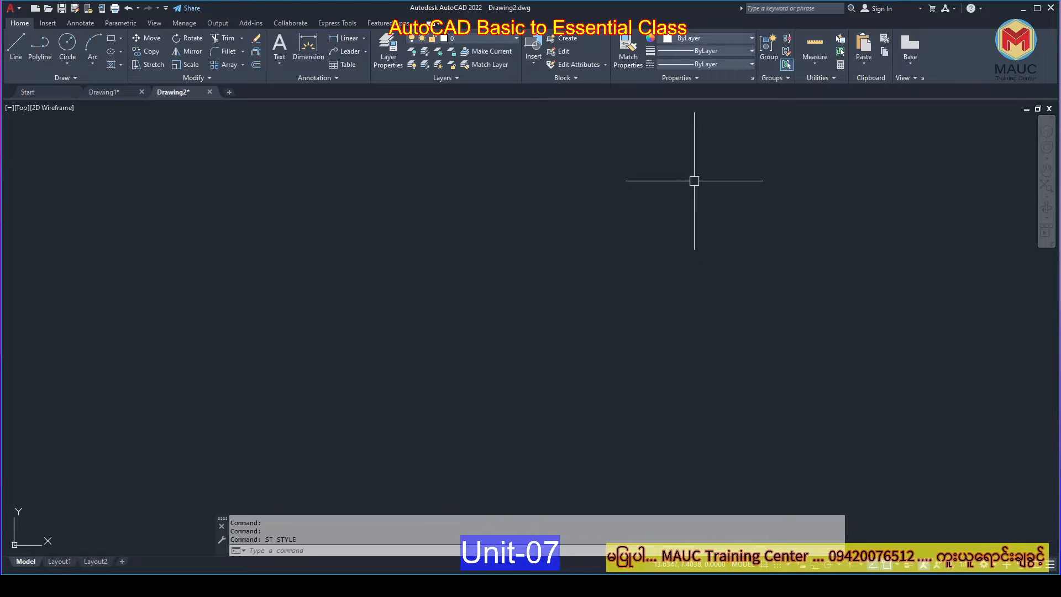
Step: Switch back to Drawing1 and check the font of its Standard text style for comparison
{"action": "left_click", "coordinate": [111, 92]}
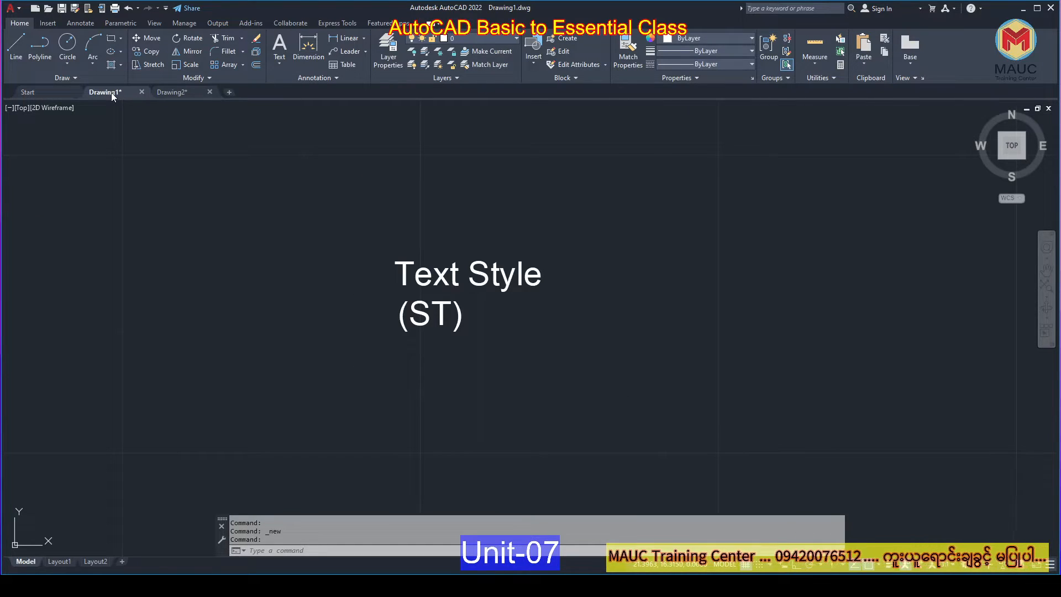
{"action": "left_click", "coordinate": [177, 94]}
{"action": "left_click", "coordinate": [112, 95]}
{"action": "left_click", "coordinate": [177, 94]}
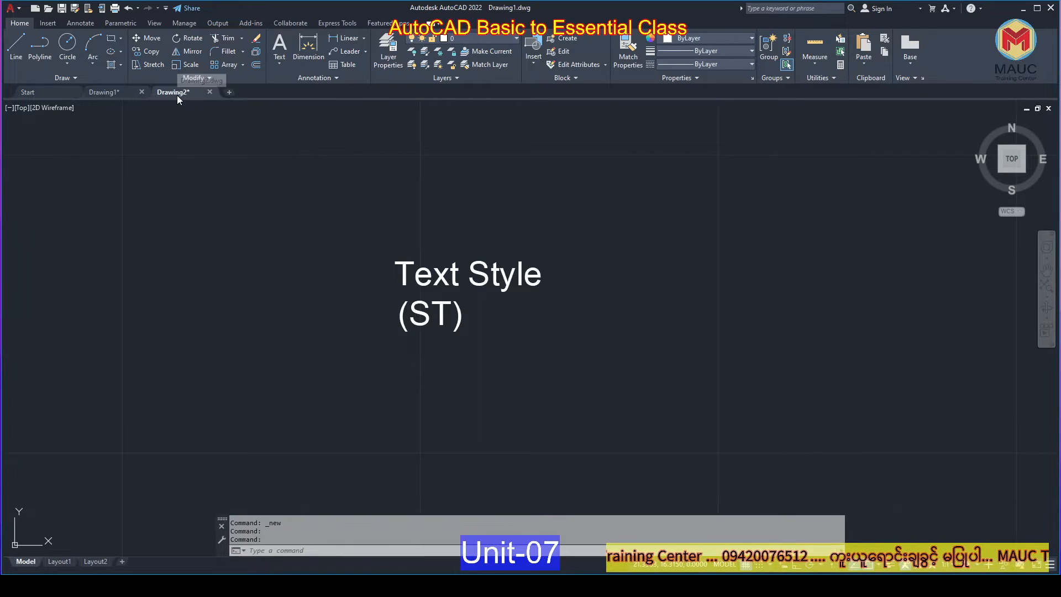
{"action": "left_click", "coordinate": [110, 92]}
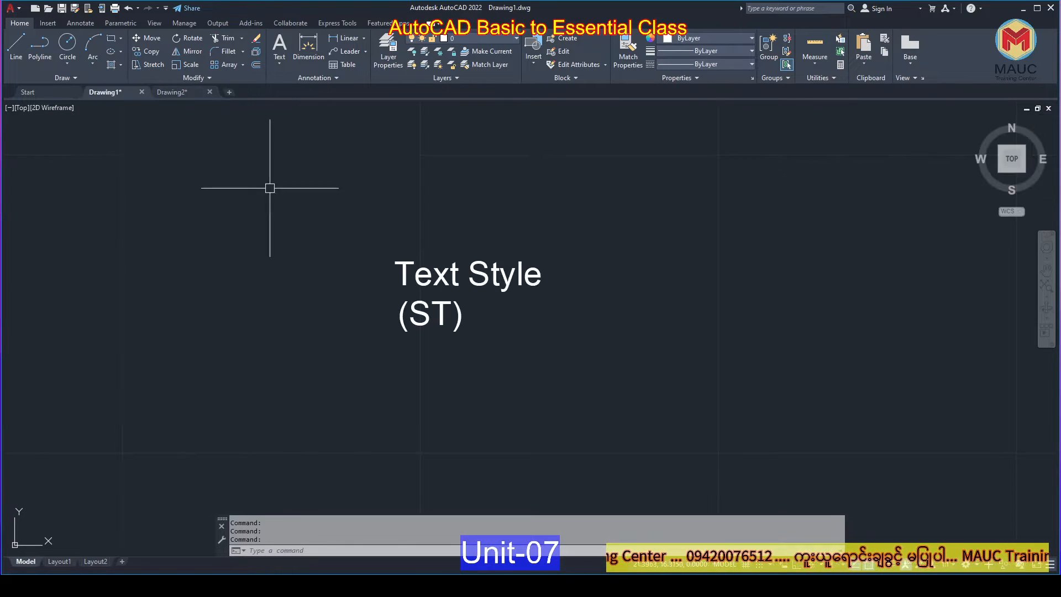
{"action": "type", "text": "st"}
{"action": "key", "text": "Return"}
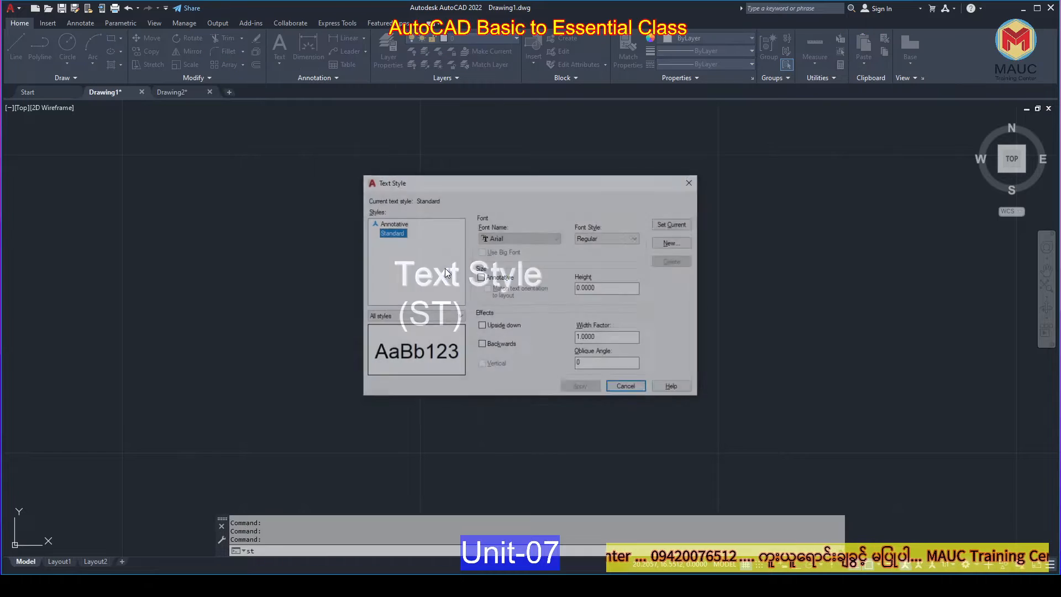
{"action": "key", "text": "Escape"}
Step: Switch to Drawing2 and review the font of its Standard text style
{"action": "left_click", "coordinate": [184, 95]}
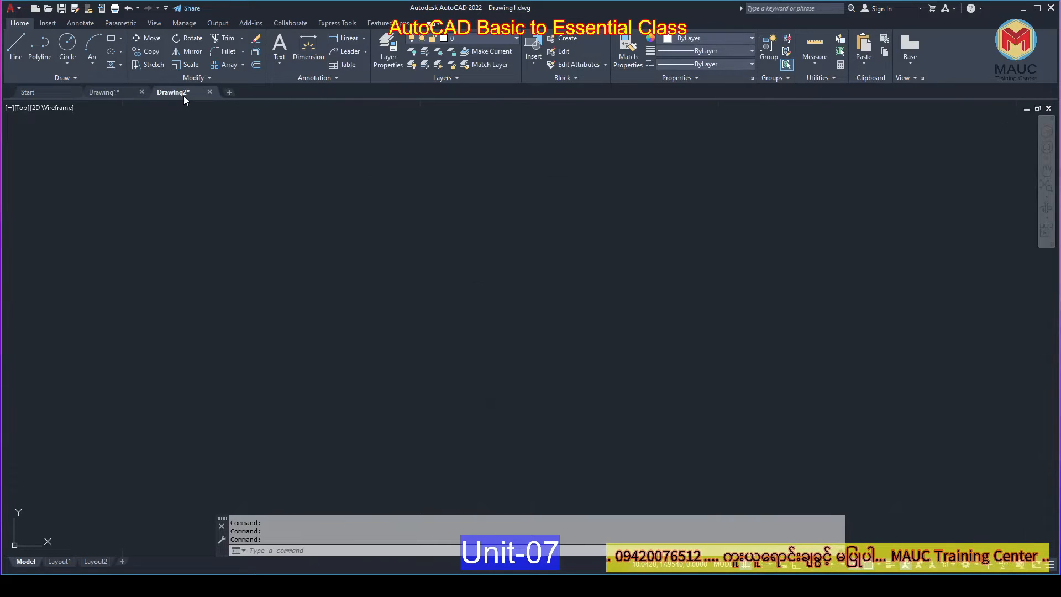
{"action": "type", "text": "st"}
{"action": "key", "text": "Return"}
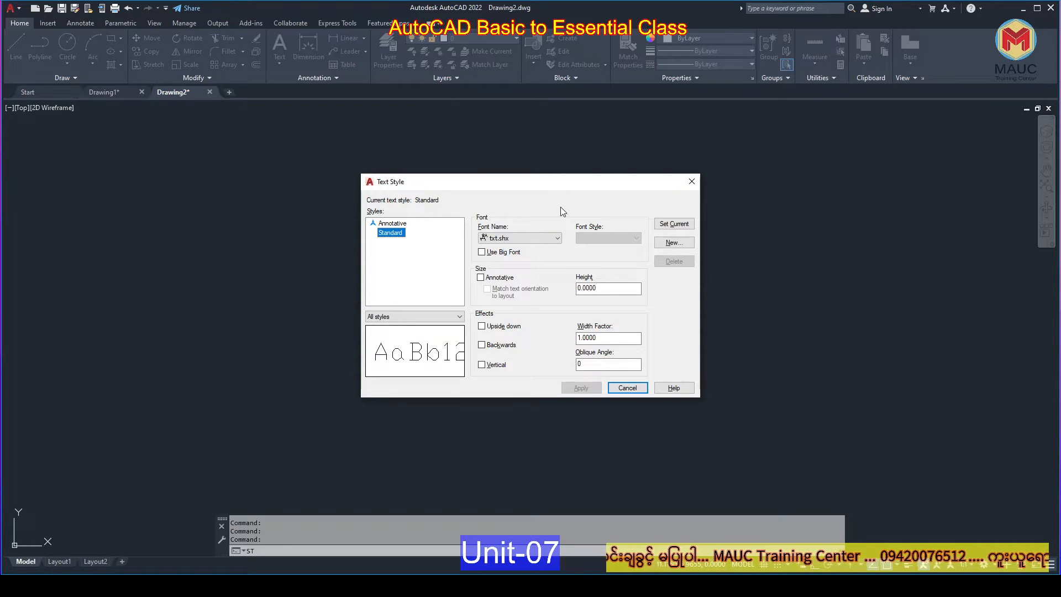
{"action": "left_click", "coordinate": [691, 181]}
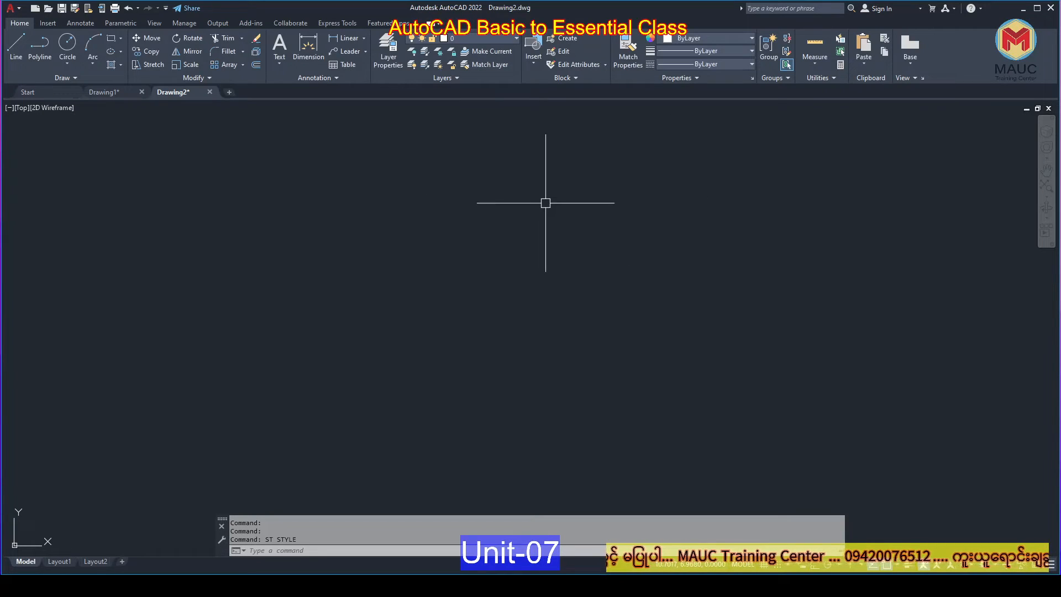
{"action": "key", "text": "ctrl+n"}
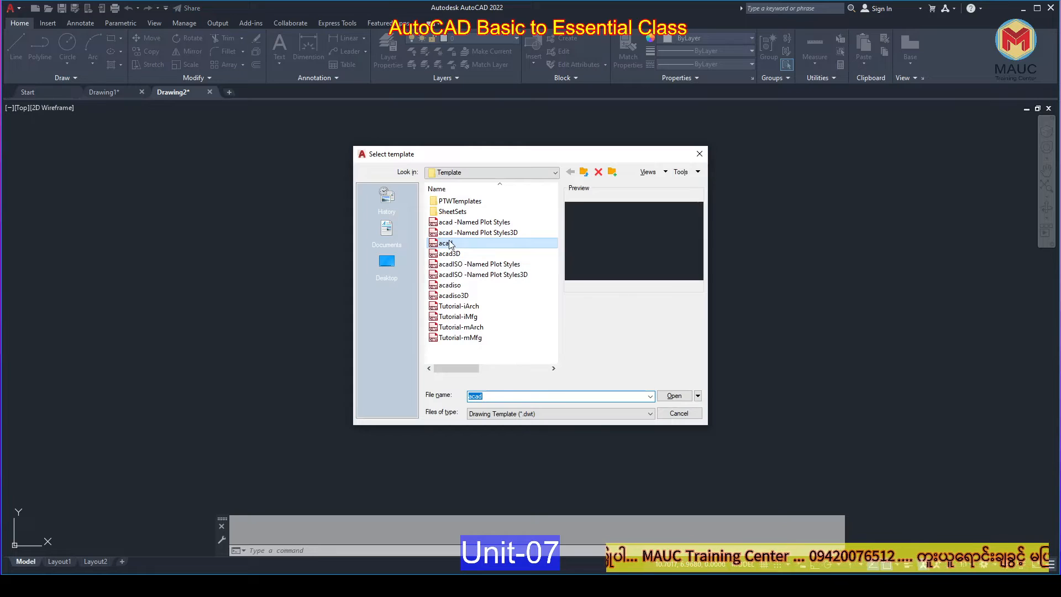
{"action": "left_click", "coordinate": [698, 395]}
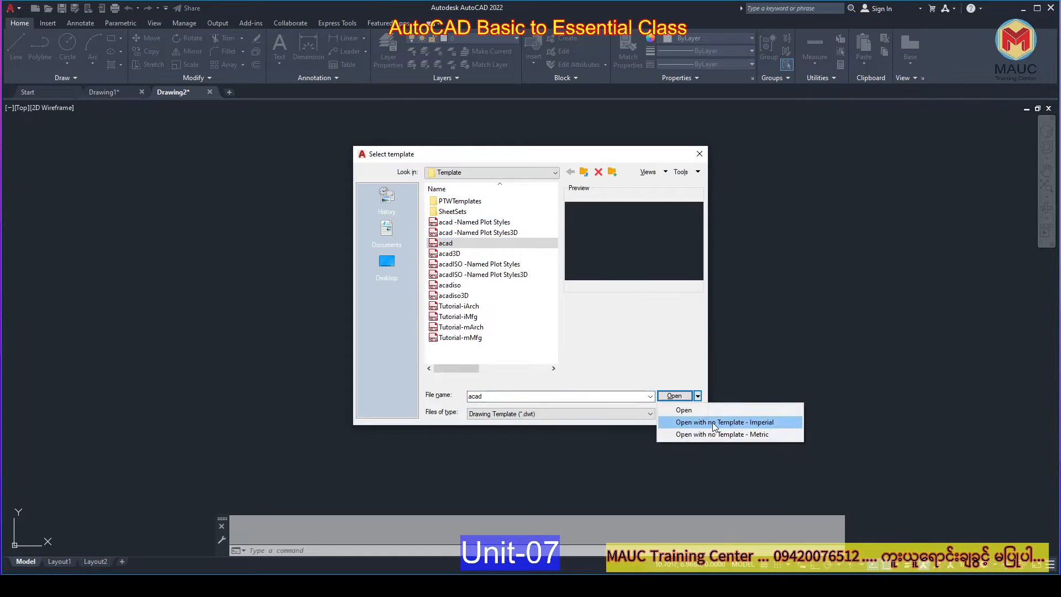
{"action": "left_click", "coordinate": [686, 377]}
{"action": "left_click", "coordinate": [699, 153]}
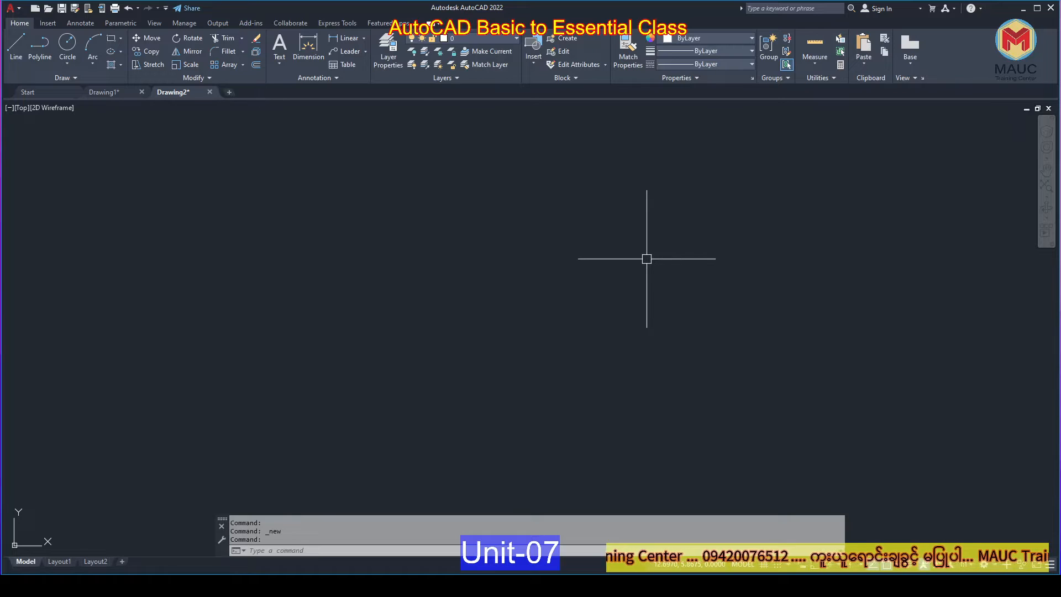
Step: Switch to Drawing1 and copy the two-line "Text Style (ST)" label once to the right of the original
{"action": "left_click", "coordinate": [117, 94]}
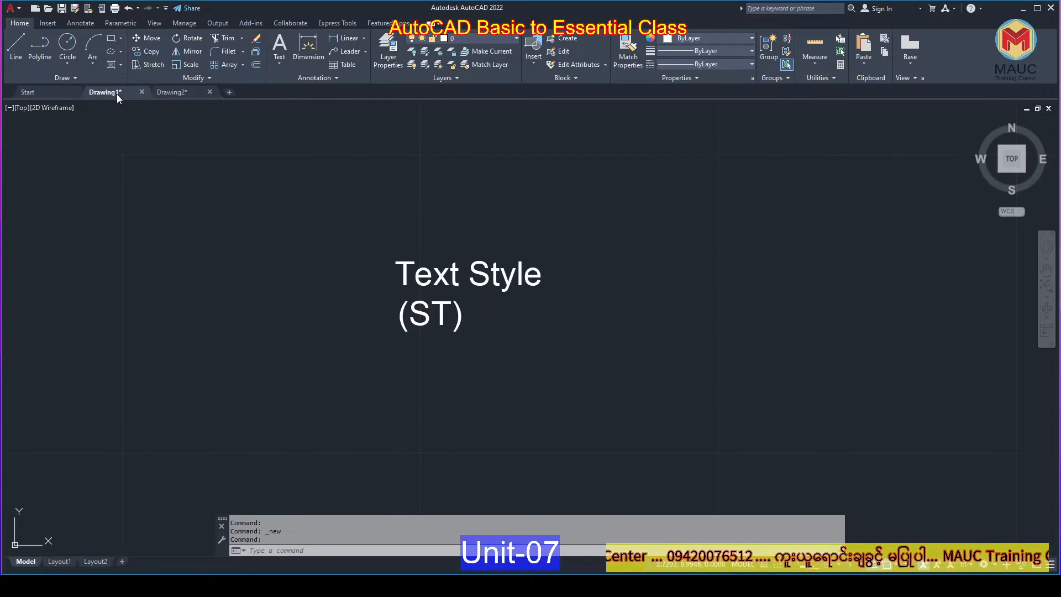
{"action": "scroll", "coordinate": [593, 304], "scroll_direction": "down", "scroll_amount": 2}
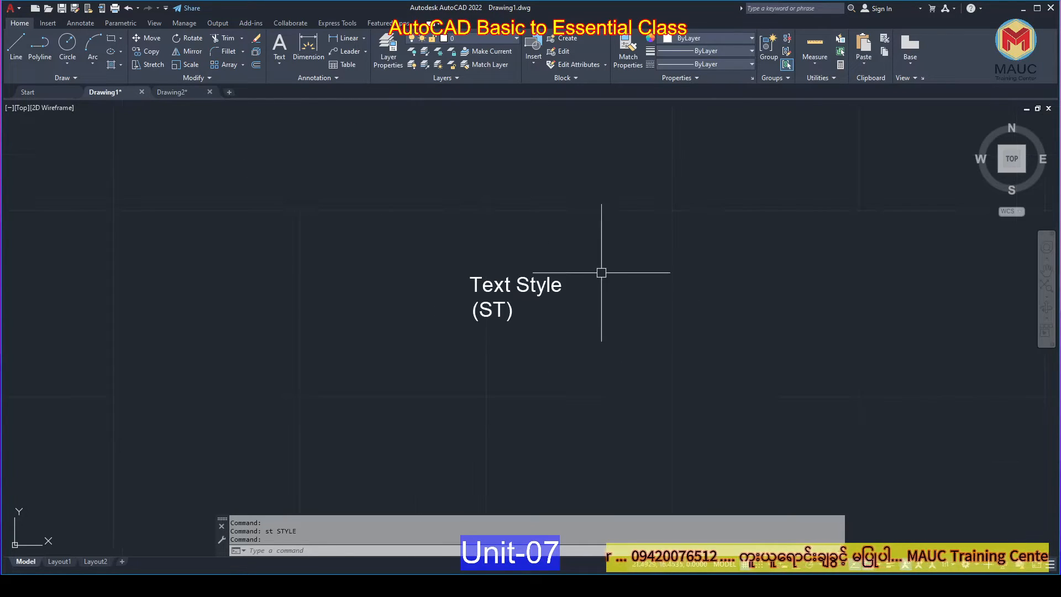
{"action": "left_click", "coordinate": [604, 254]}
{"action": "left_click", "coordinate": [451, 370]}
{"action": "middle_click_drag", "start_coordinate": [614, 375], "coordinate": [458, 380]}
{"action": "type", "text": "co"}
{"action": "key", "text": "space"}
{"action": "left_click", "coordinate": [373, 370]}
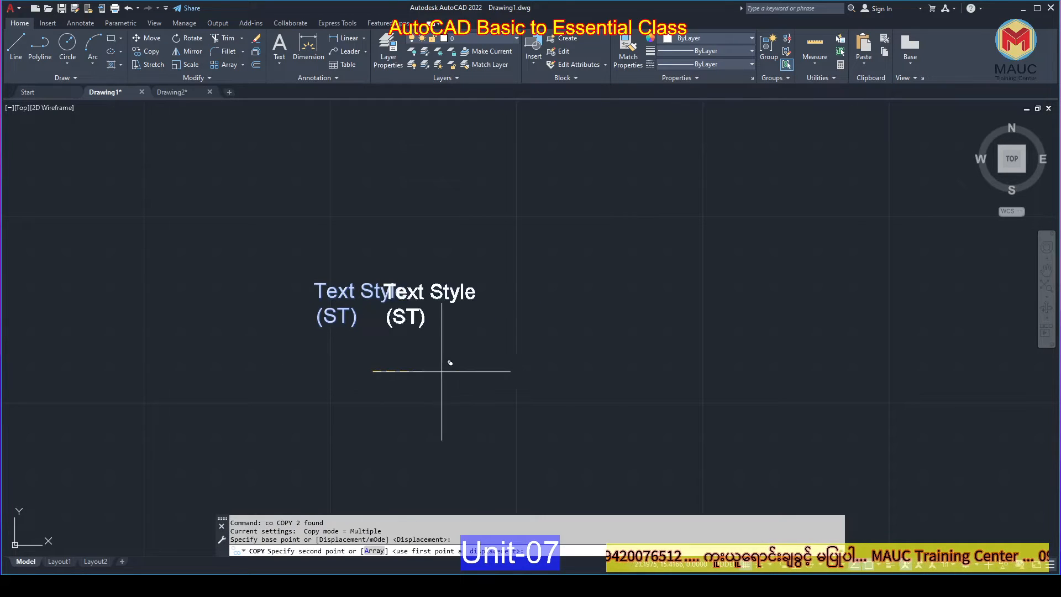
{"action": "left_click", "coordinate": [645, 372]}
{"action": "key", "text": "space"}
Step: Copy the right-hand "Text Style (ST)" label twice, placing the copies side by side below the existing pair
{"action": "left_click", "coordinate": [707, 396]}
{"action": "left_click", "coordinate": [494, 225]}
{"action": "key", "text": "space"}
{"action": "left_click", "coordinate": [641, 237]}
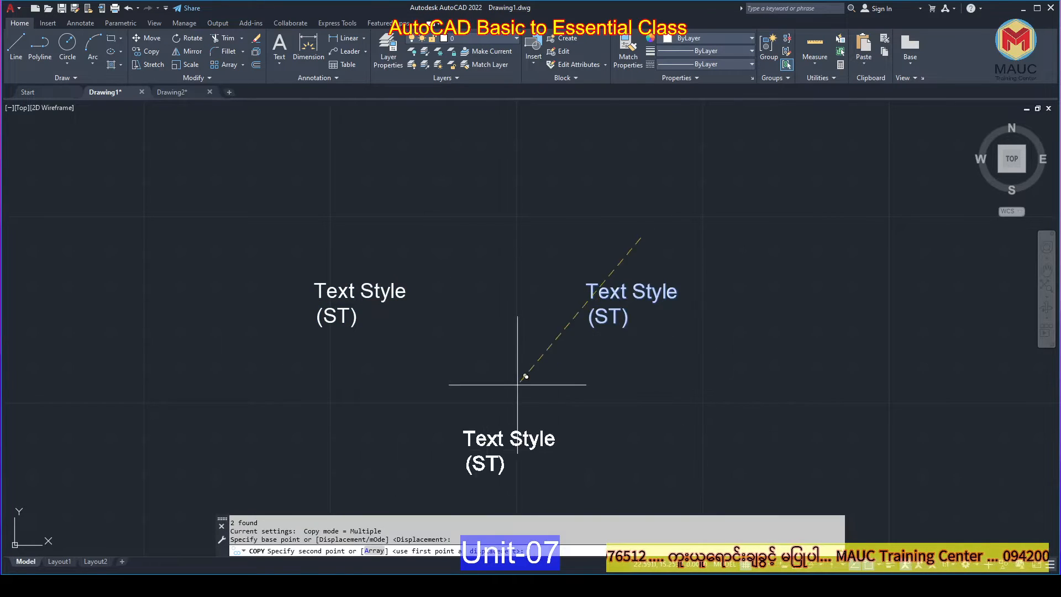
{"action": "left_click", "coordinate": [474, 386]}
{"action": "left_click", "coordinate": [713, 389]}
{"action": "key", "text": "space"}
Step: Check the font of the Standard text style used by the labels in Drawing1, without modifying it
{"action": "type", "text": "st"}
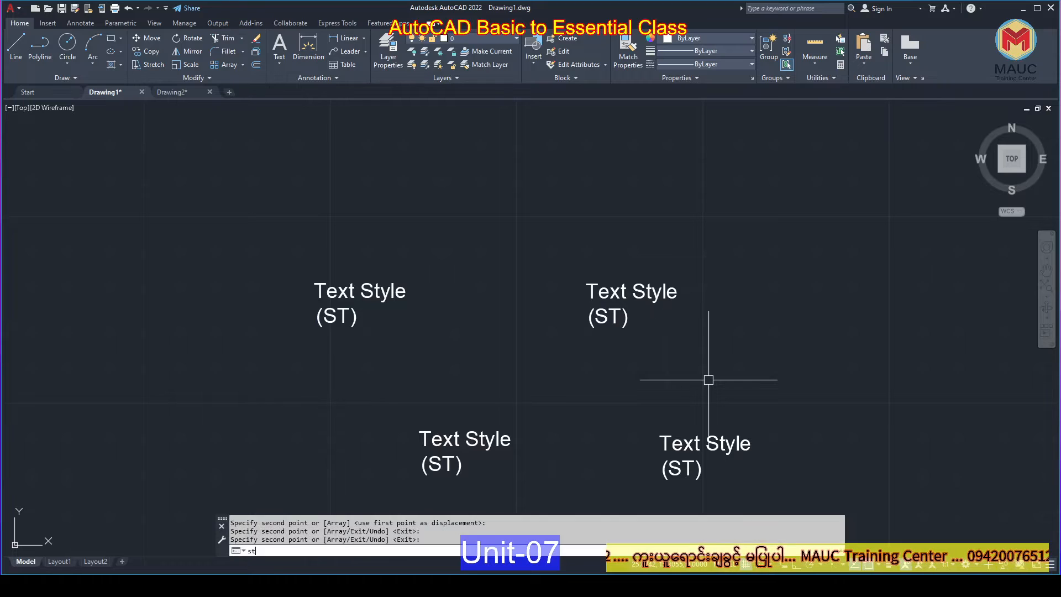
{"action": "key", "text": "space"}
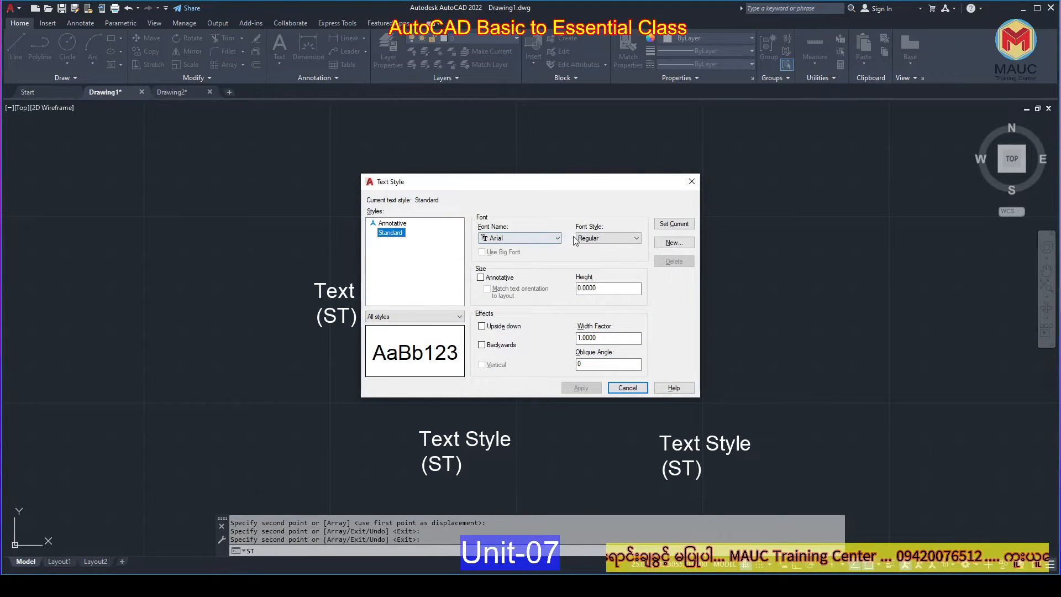
{"action": "left_click", "coordinate": [691, 181]}
Step: Draw a rectangle around each of the two upper "Text Style (ST)" labels
{"action": "scroll", "coordinate": [589, 232], "scroll_direction": "down", "scroll_amount": 4}
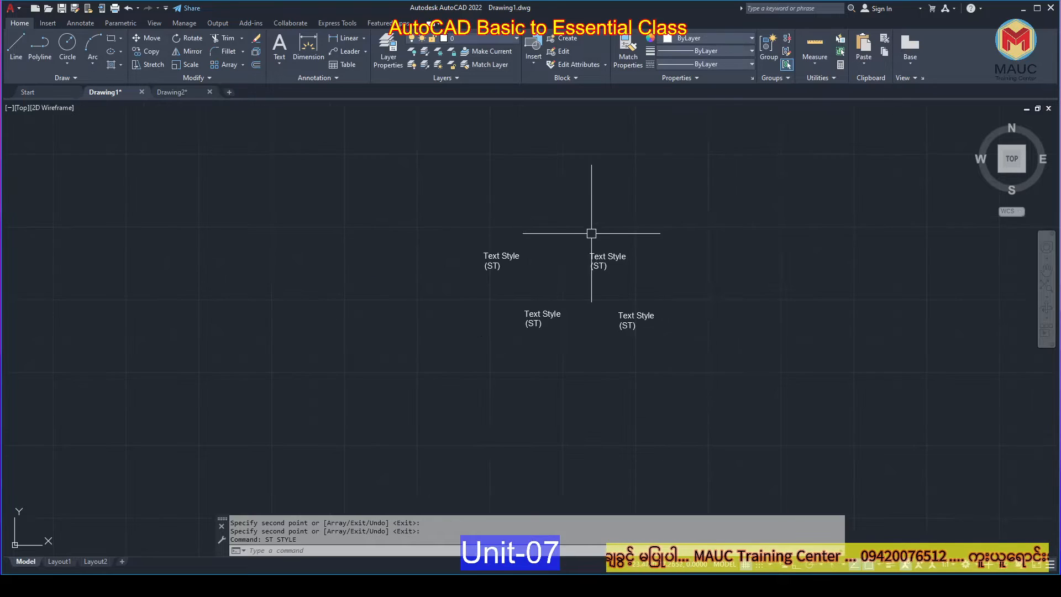
{"action": "scroll", "coordinate": [632, 240], "scroll_direction": "up", "scroll_amount": 4}
{"action": "type", "text": "rec"}
{"action": "key", "text": "space"}
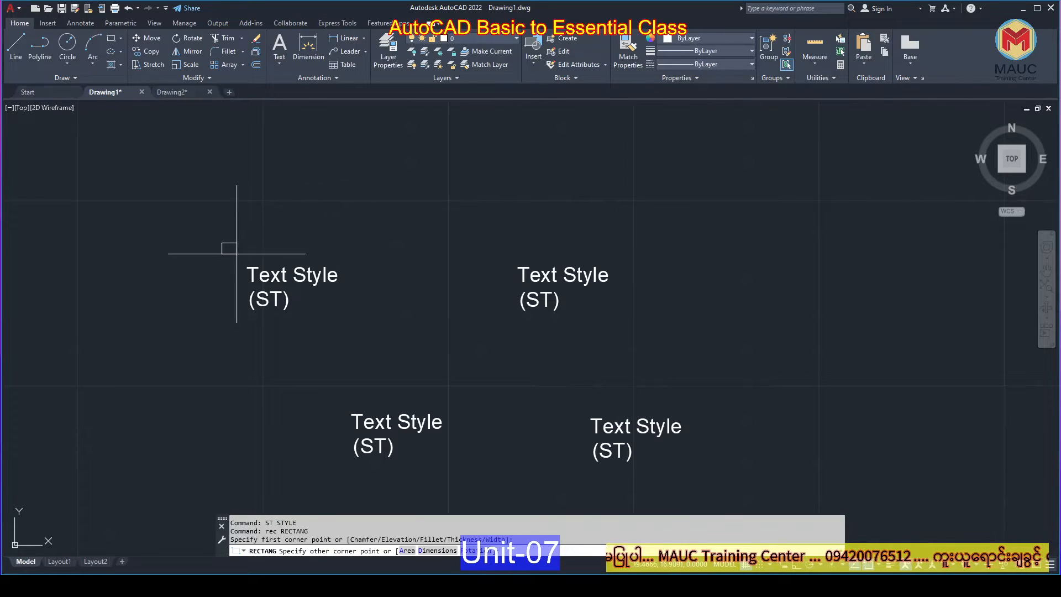
{"action": "left_click", "coordinate": [222, 243]}
{"action": "left_click", "coordinate": [361, 333]}
{"action": "key", "text": "space"}
{"action": "left_click", "coordinate": [494, 245]}
{"action": "left_click", "coordinate": [628, 327]}
Step: Draw a rectangle around each of the two lower "Text Style (ST)" labels
{"action": "key", "text": "space"}
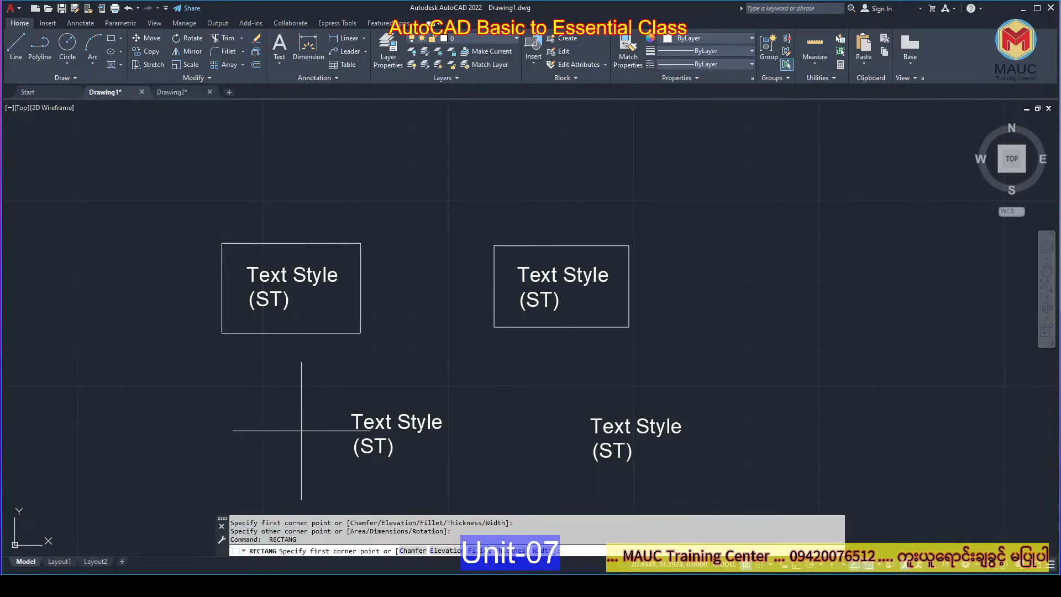
{"action": "left_click", "coordinate": [336, 398]}
{"action": "left_click", "coordinate": [465, 467]}
{"action": "key", "text": "space"}
{"action": "left_click", "coordinate": [572, 385]}
{"action": "left_click", "coordinate": [725, 472]}
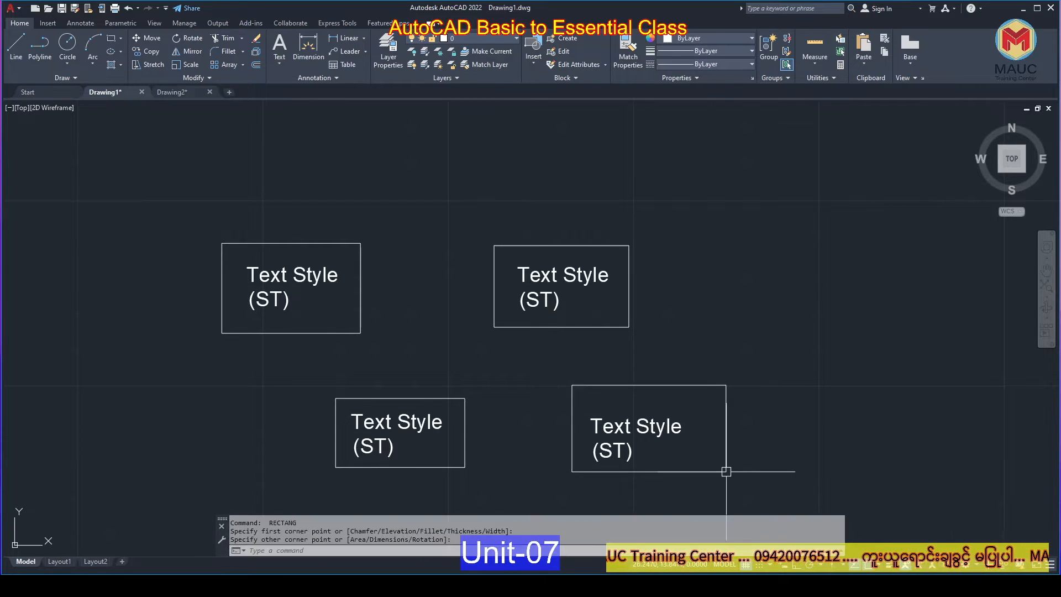
Step: Draw one large rectangle enclosing all four boxed labels
{"action": "scroll", "coordinate": [562, 298], "scroll_direction": "down", "scroll_amount": 3}
{"action": "key", "text": "space"}
{"action": "left_click", "coordinate": [299, 248]}
{"action": "left_click", "coordinate": [718, 443]}
Step: Copy the outer frame and all the boxed labels to the clipboard with a base point near the frame's middle
{"action": "left_click", "coordinate": [795, 207]}
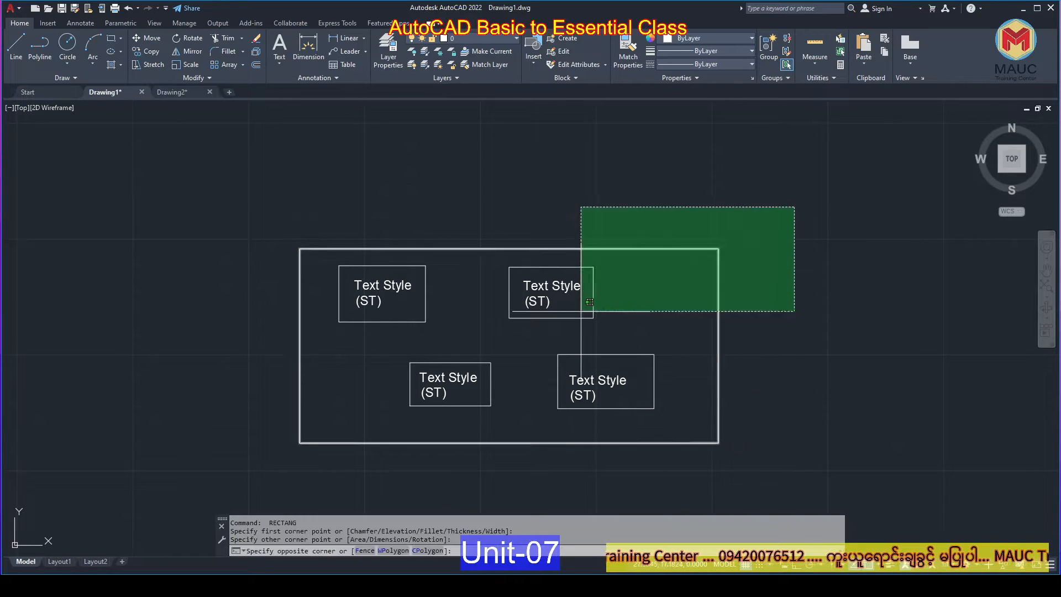
{"action": "left_click", "coordinate": [236, 460]}
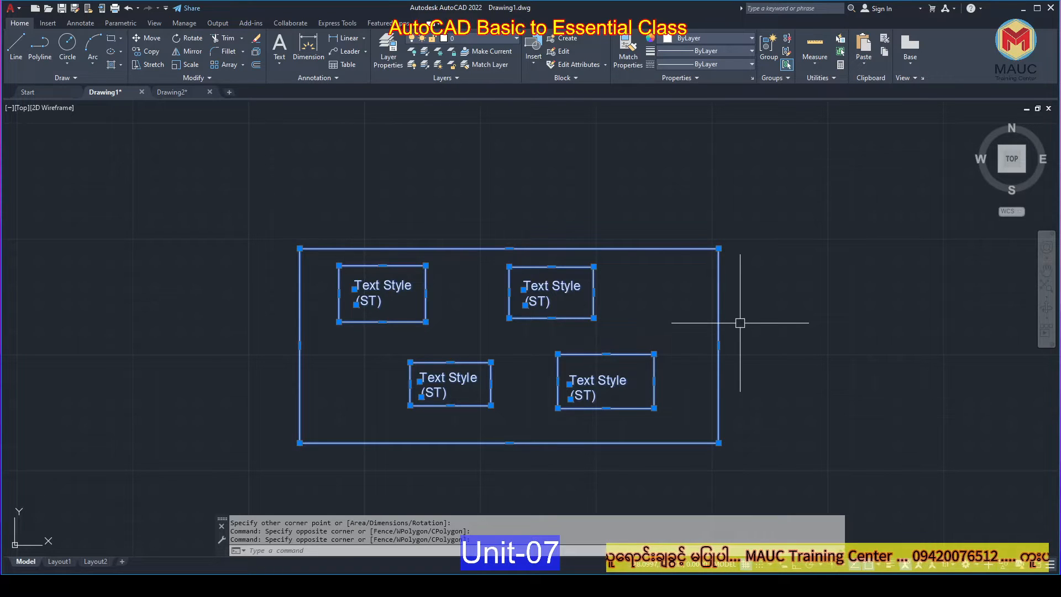
{"action": "left_click", "coordinate": [761, 190]}
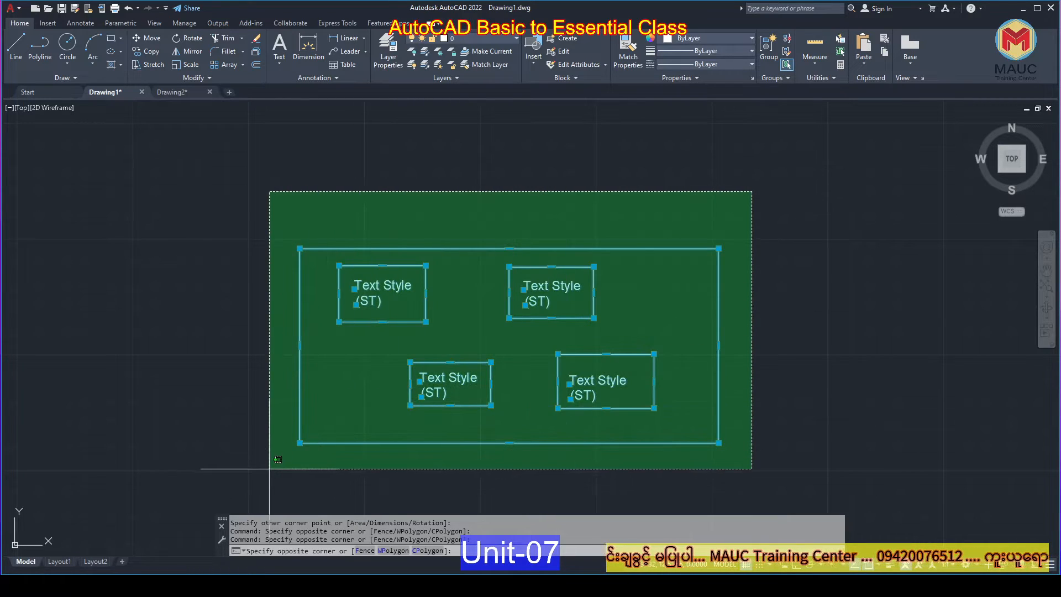
{"action": "left_click", "coordinate": [265, 473]}
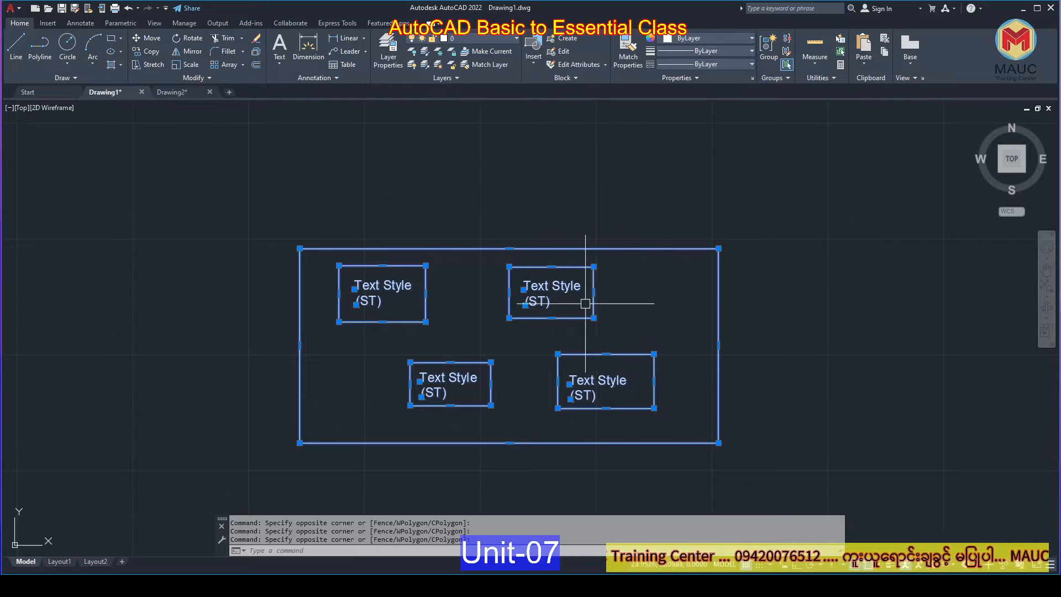
{"action": "left_click", "coordinate": [789, 189]}
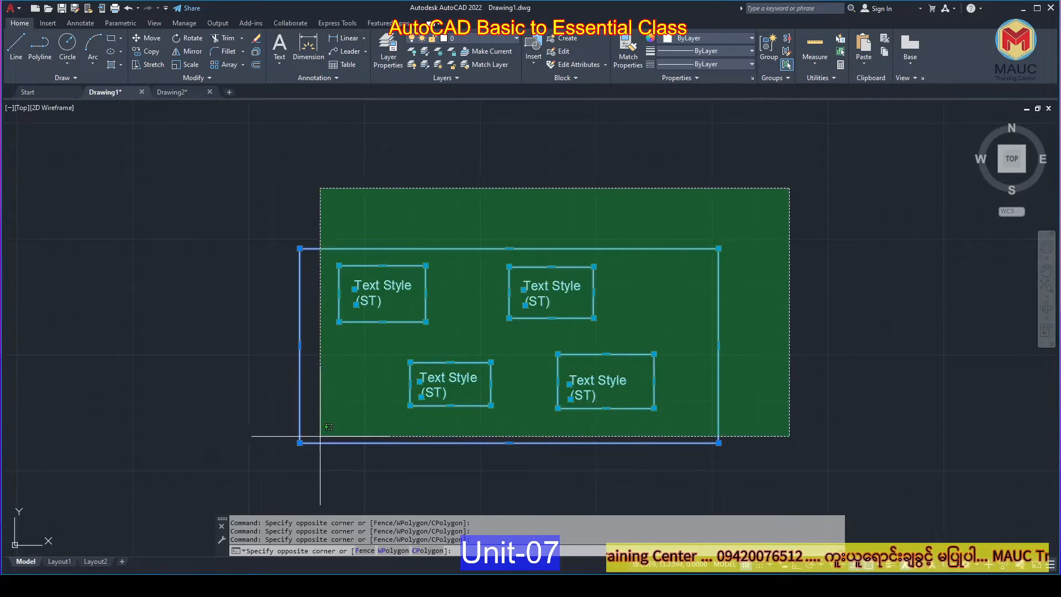
{"action": "right_click", "coordinate": [476, 187]}
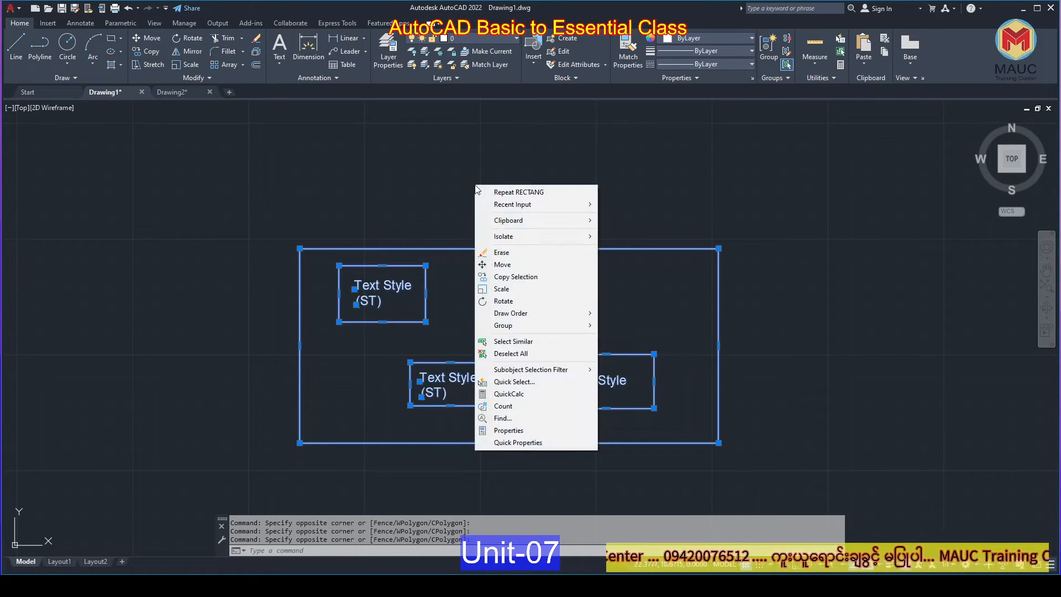
{"action": "mouse_move", "coordinate": [535, 221]}
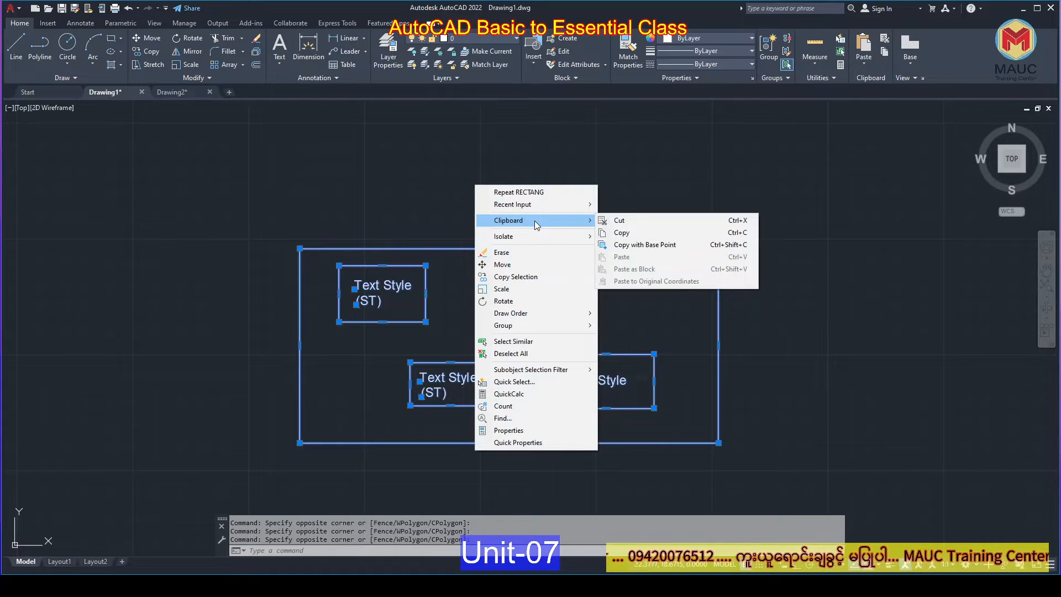
{"action": "left_click", "coordinate": [645, 245]}
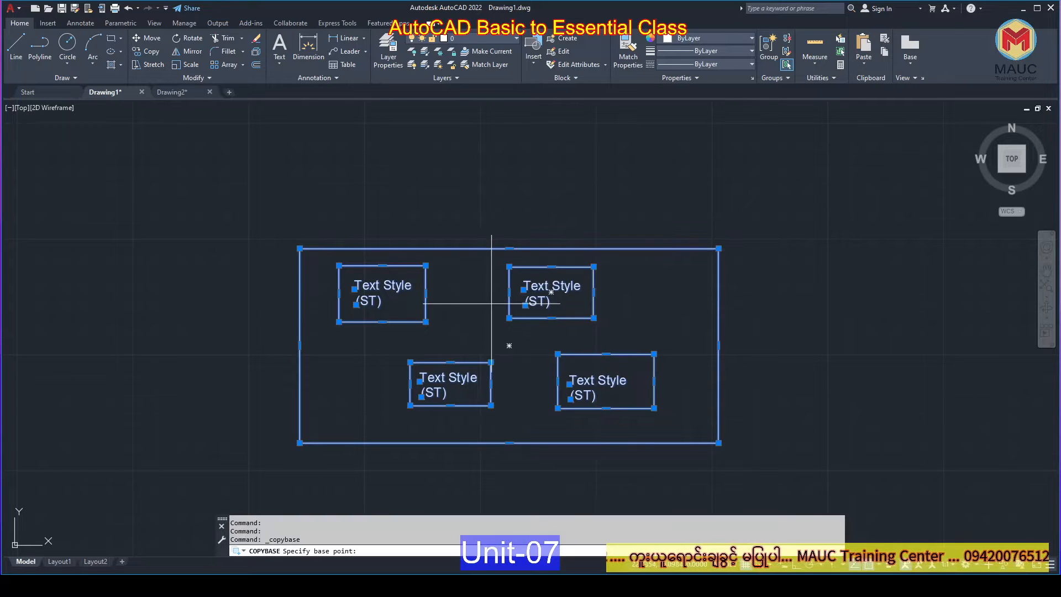
{"action": "left_click", "coordinate": [471, 317]}
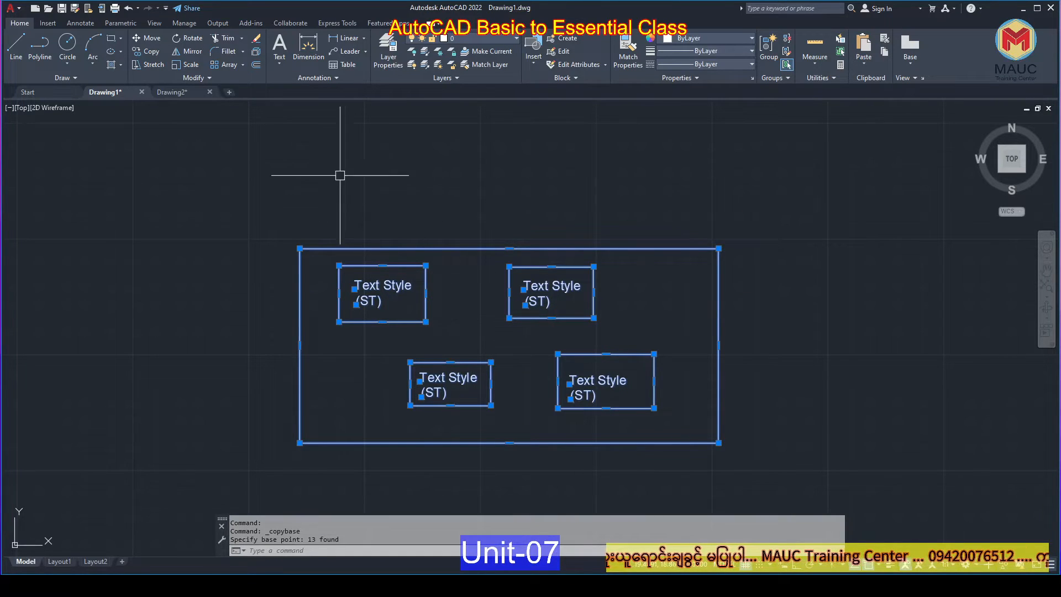
Step: Switch to Drawing2 and paste the copied frame with its labels into the middle of the empty model space
{"action": "left_click", "coordinate": [182, 95]}
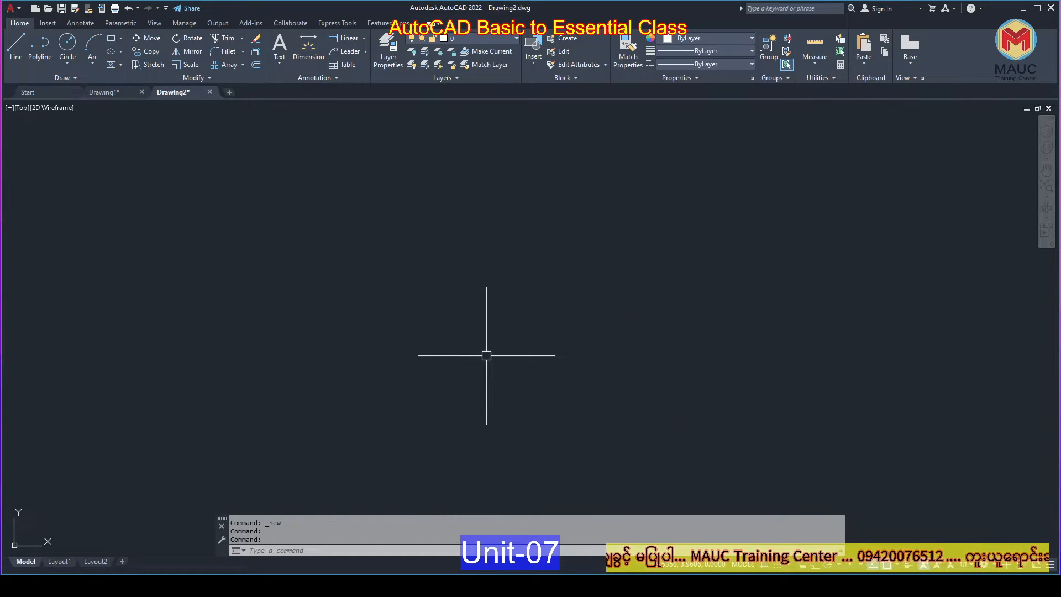
{"action": "key", "text": "ctrl+v"}
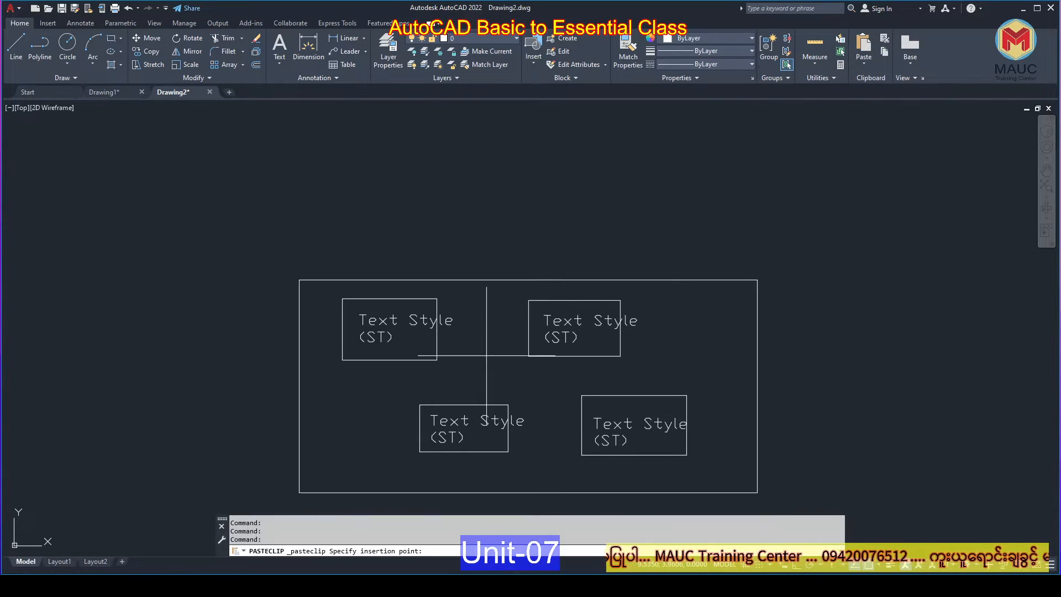
{"action": "left_click", "coordinate": [509, 282]}
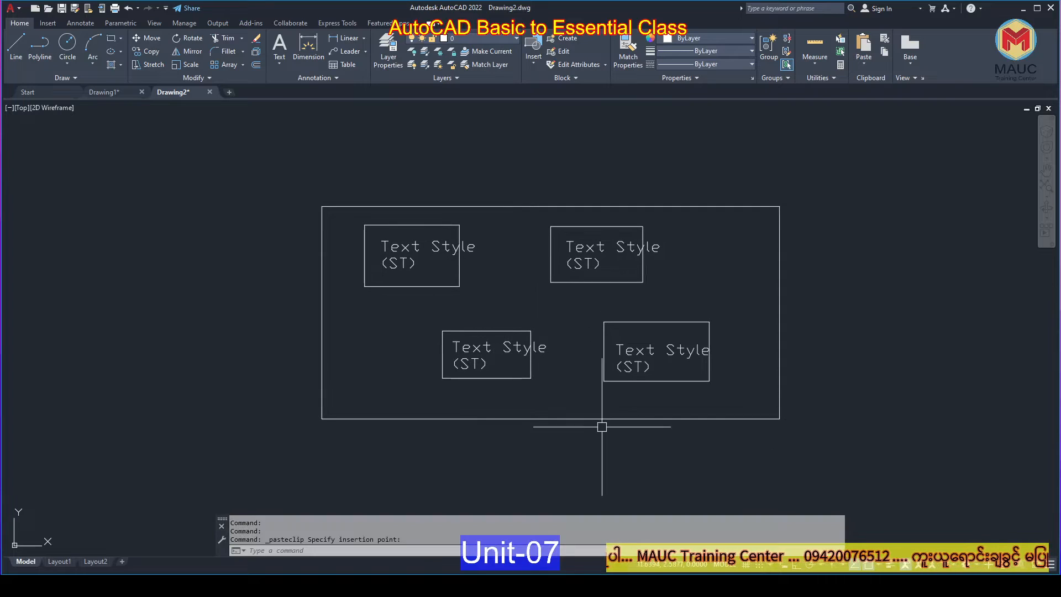
Step: Compare the labels in Drawing1 with the pasted ones in Drawing2, and check Drawing2's Standard text style font
{"action": "left_click", "coordinate": [116, 93]}
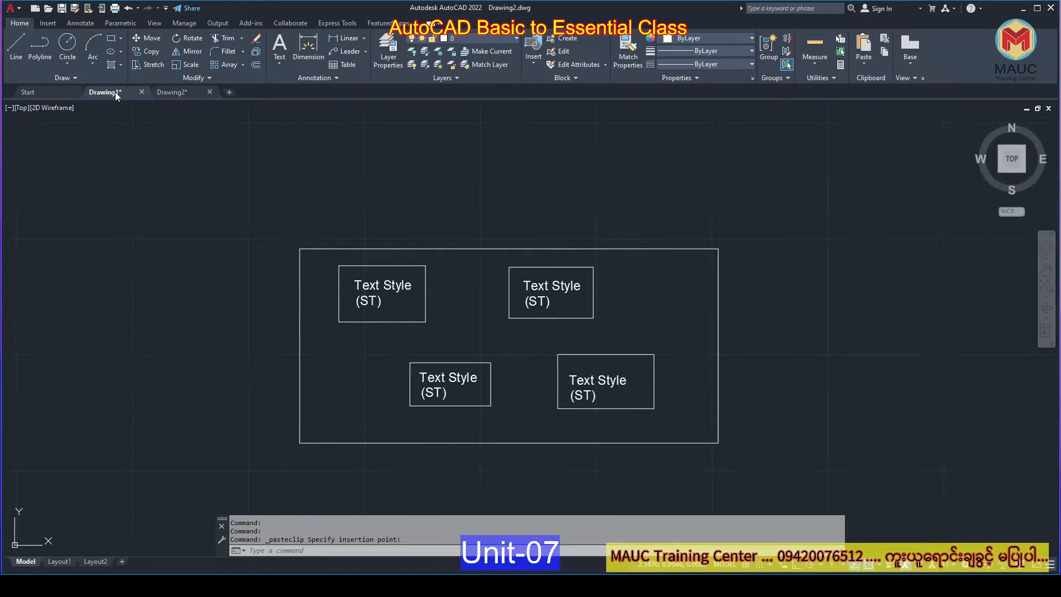
{"action": "left_click", "coordinate": [187, 91]}
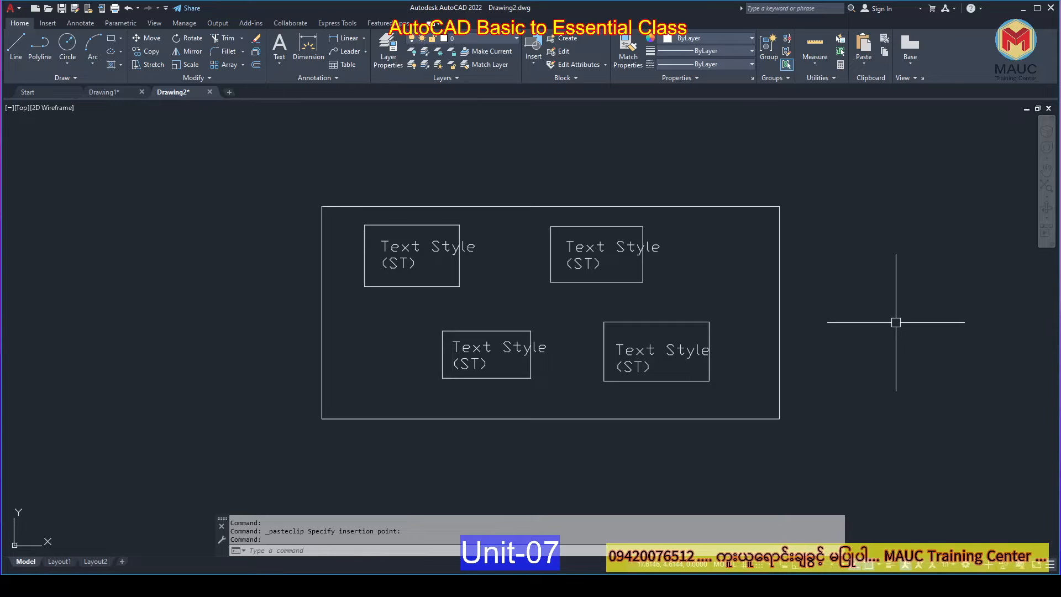
{"action": "type", "text": "ST"}
{"action": "key", "text": "Return"}
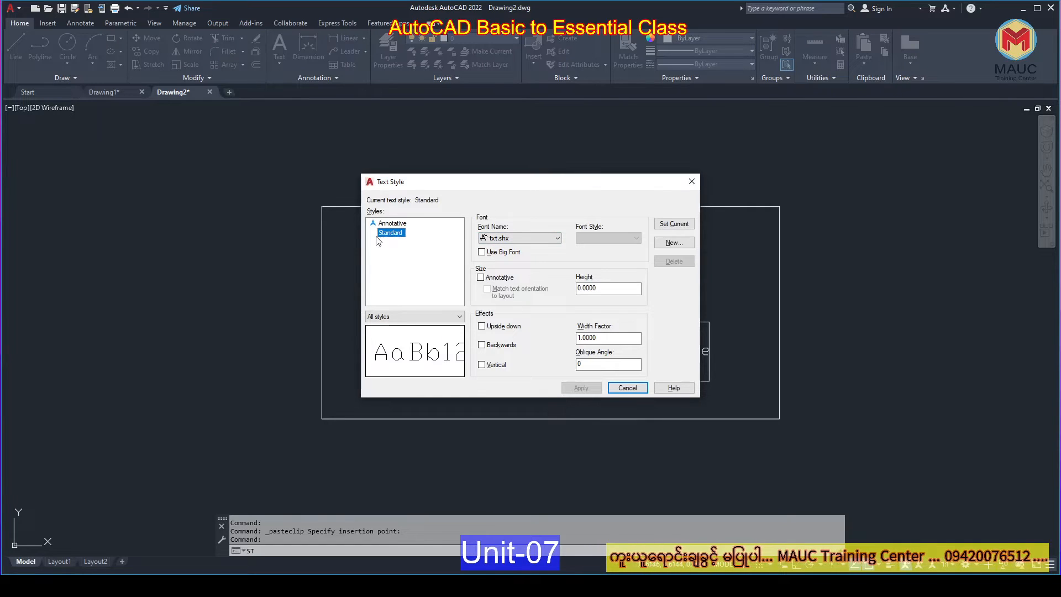
{"action": "left_click", "coordinate": [691, 182]}
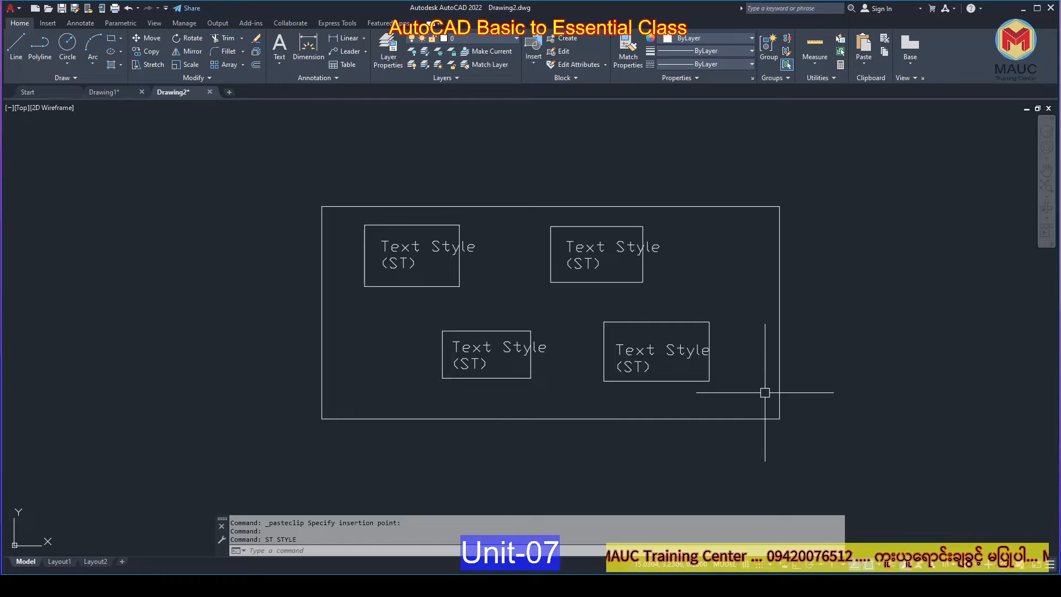
Step: Return to Drawing1 and inspect the font name of its Standard text style, leaving the style unmodified
{"action": "left_click", "coordinate": [108, 91]}
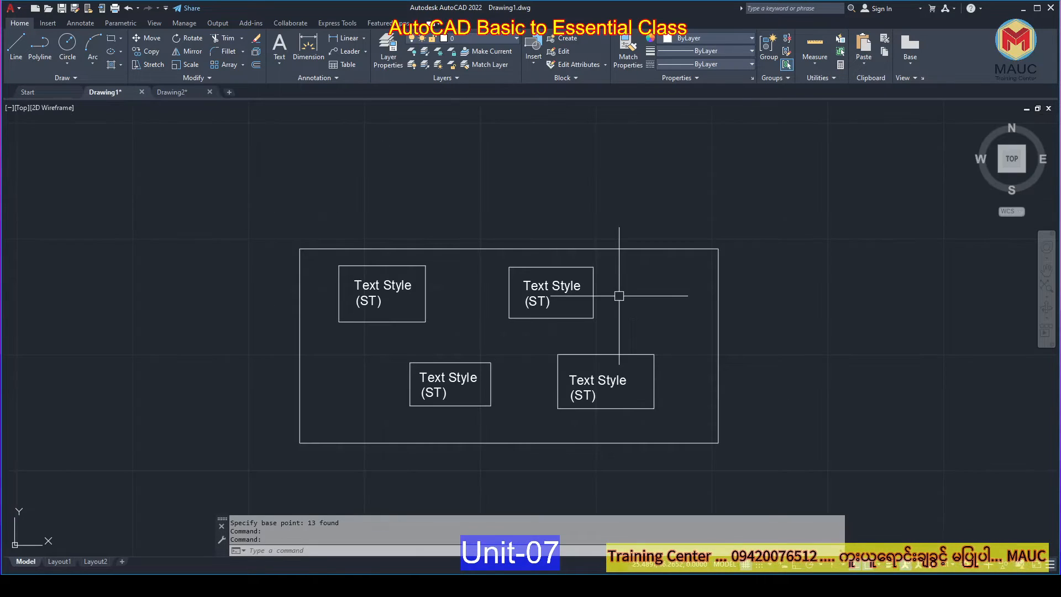
{"action": "type", "text": "st"}
{"action": "key", "text": "Return"}
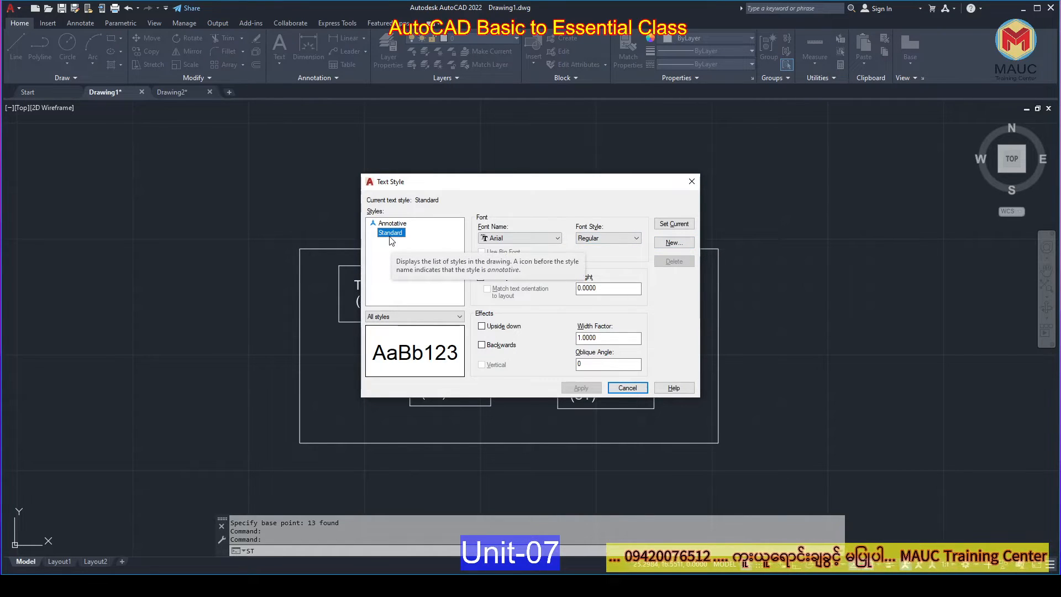
{"action": "left_click", "coordinate": [525, 236]}
{"action": "left_click", "coordinate": [523, 235]}
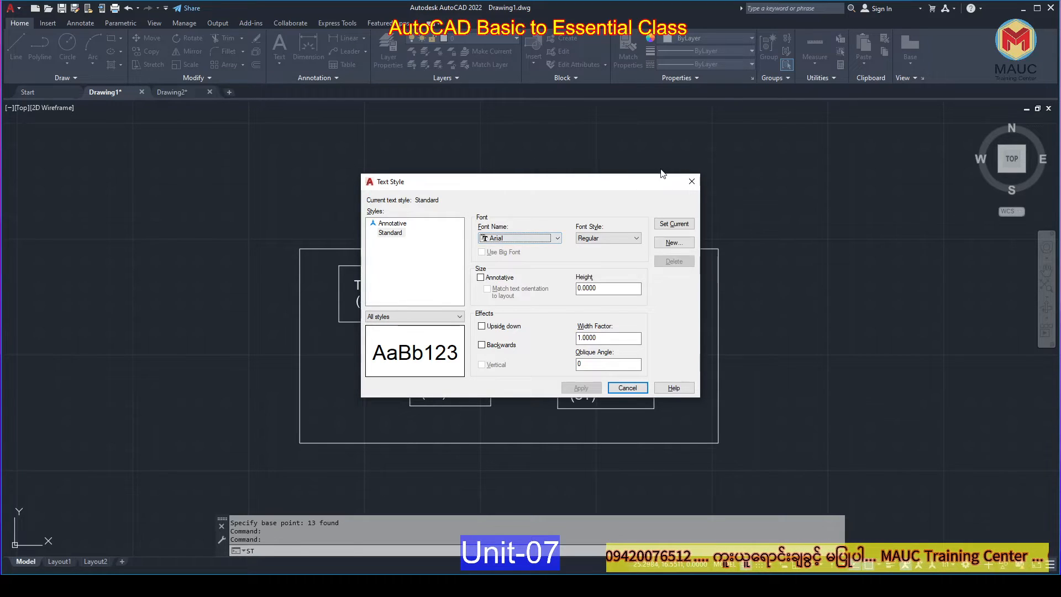
{"action": "left_click", "coordinate": [691, 181]}
Step: Go back to Drawing2 and recheck the font settings of its Standard text style against Drawing1's
{"action": "left_click", "coordinate": [173, 92]}
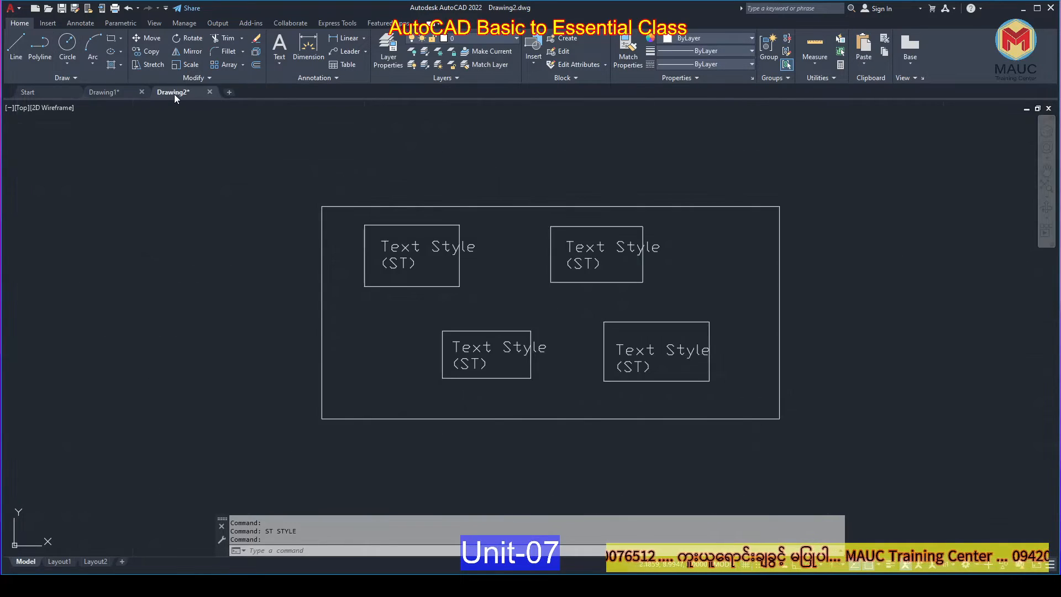
{"action": "type", "text": "st"}
{"action": "key", "text": "Return"}
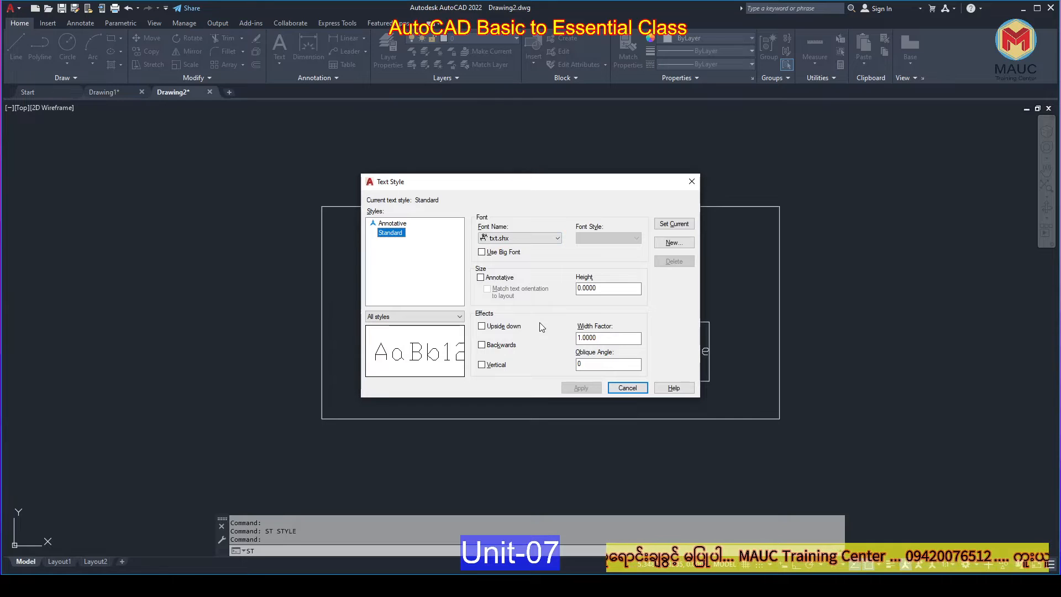
{"action": "left_click", "coordinate": [692, 181]}
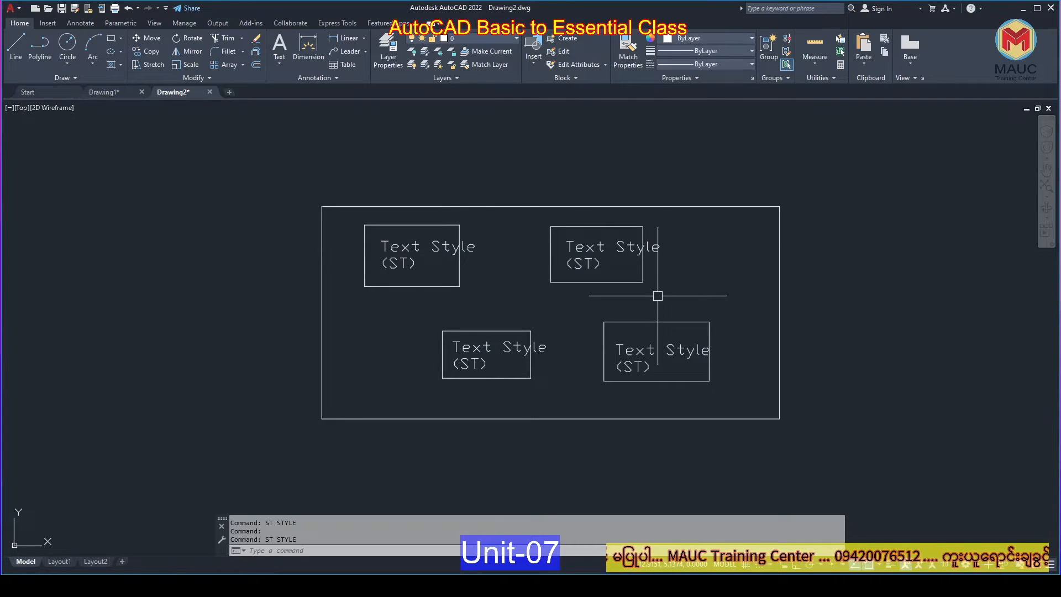
Step: Inspect how the pasted labels fit their rectangles in Drawing2, and close that drawing without saving its changes
{"action": "scroll", "coordinate": [376, 256], "scroll_direction": "up", "scroll_amount": 2}
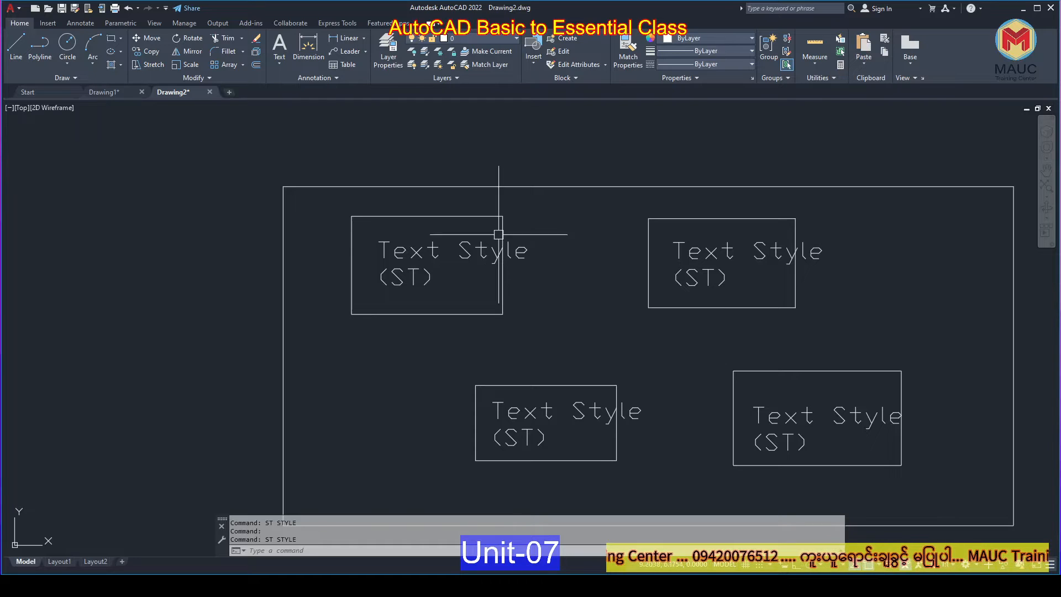
{"action": "left_click", "coordinate": [210, 91]}
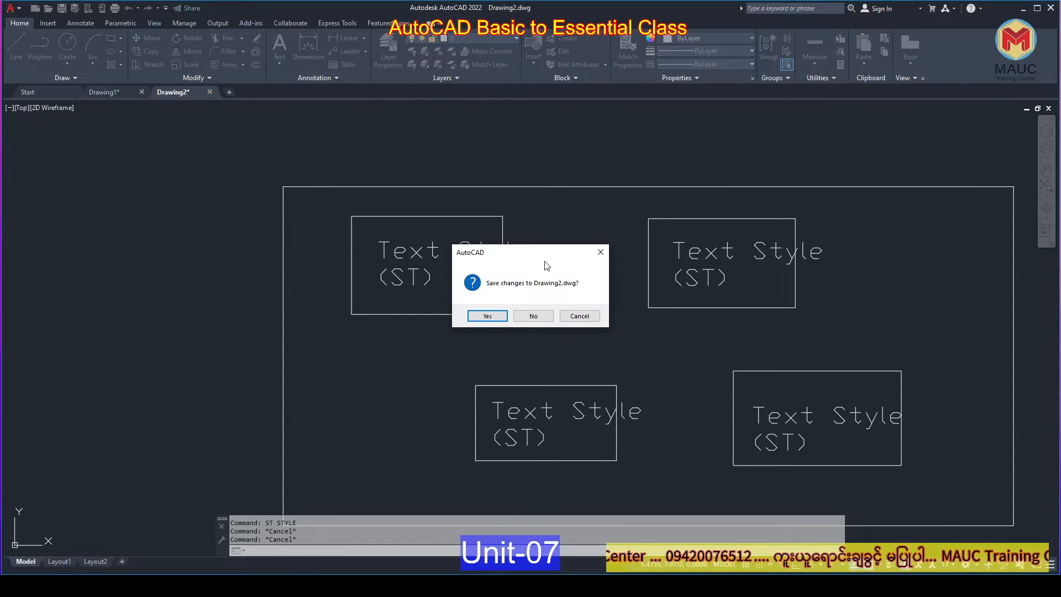
{"action": "left_click", "coordinate": [533, 315]}
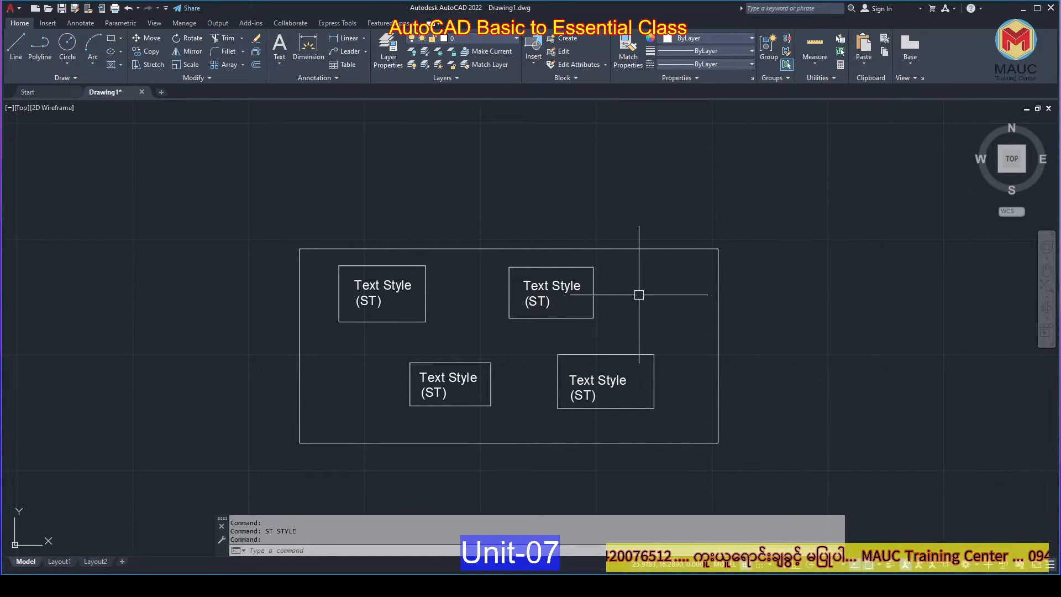
Step: Open the Text Style settings in Drawing1 and create a new text style named Style A
{"action": "middle_click_drag", "start_coordinate": [630, 329], "coordinate": [507, 291]}
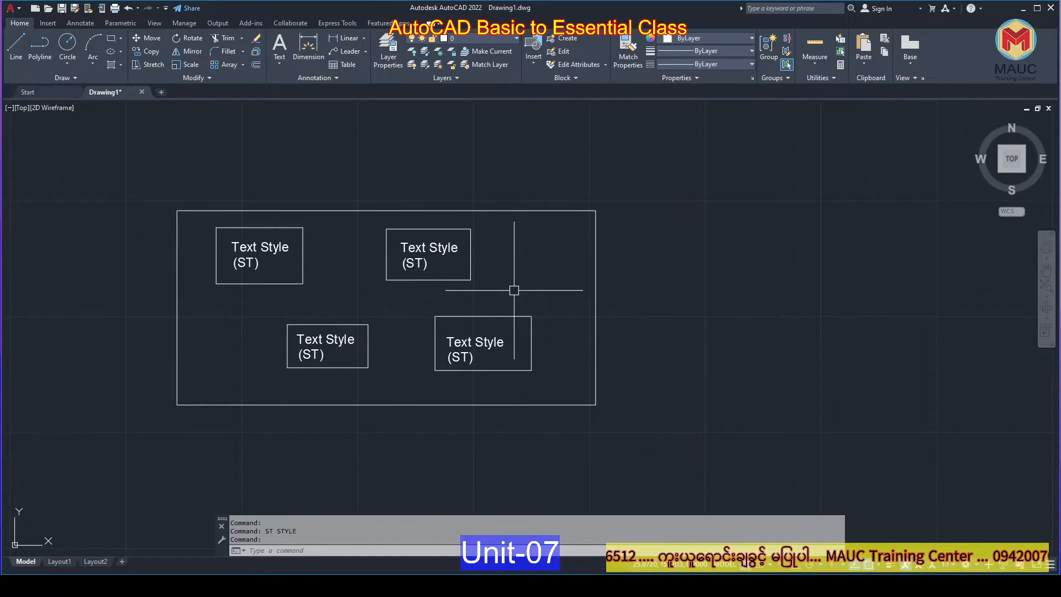
{"action": "type", "text": "st"}
{"action": "key", "text": "Return"}
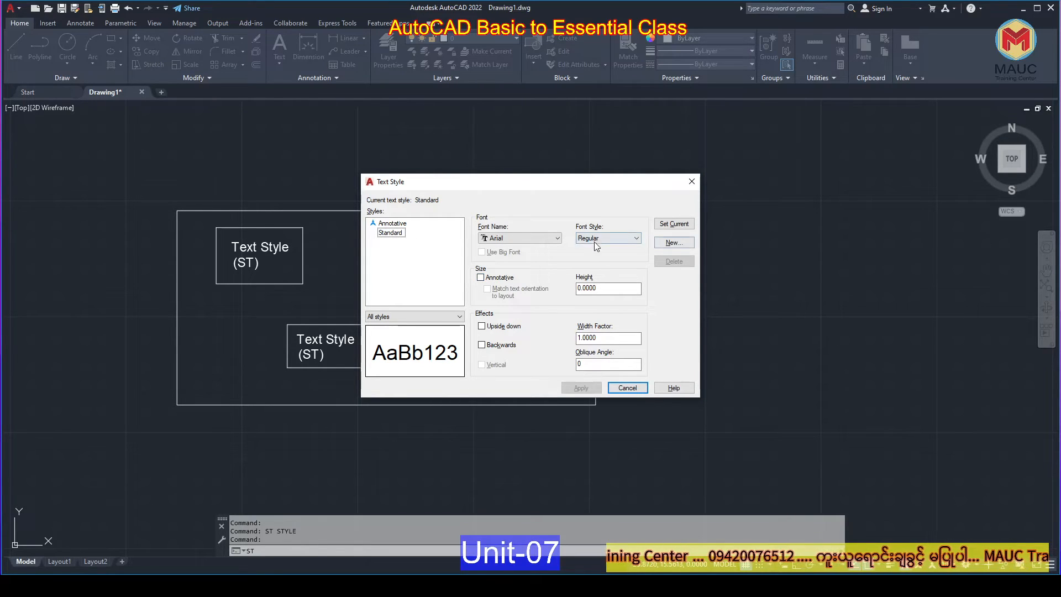
{"action": "left_click", "coordinate": [398, 224]}
{"action": "left_click", "coordinate": [397, 232]}
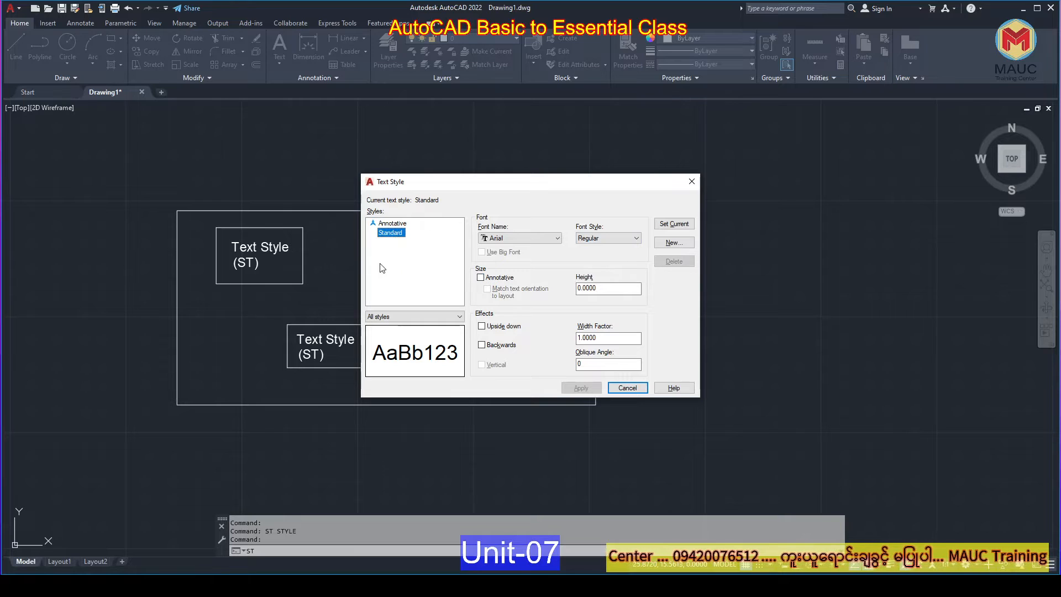
{"action": "left_click", "coordinate": [683, 243]}
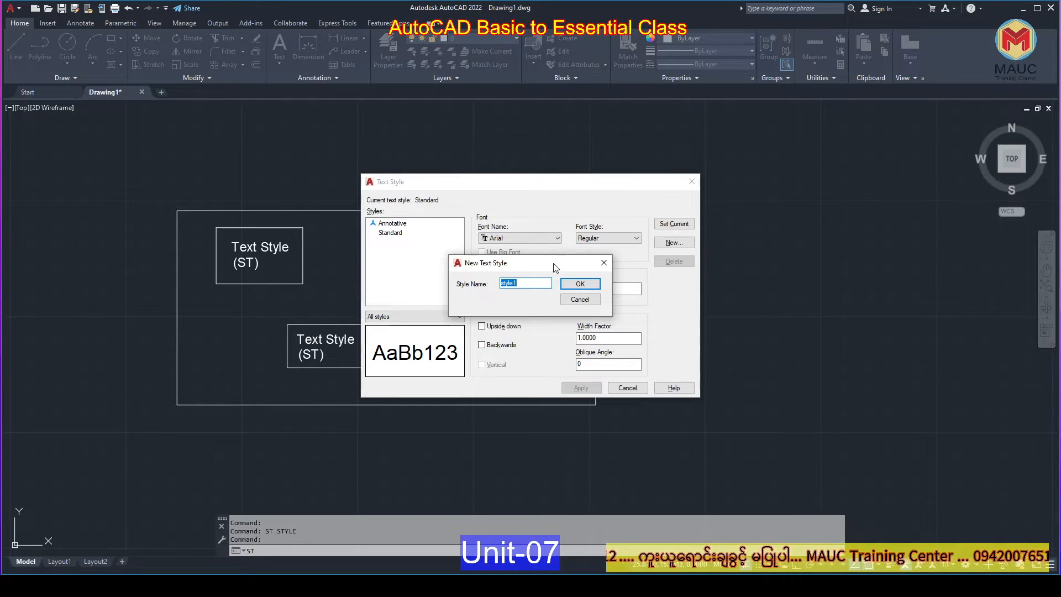
{"action": "left_click", "coordinate": [525, 282]}
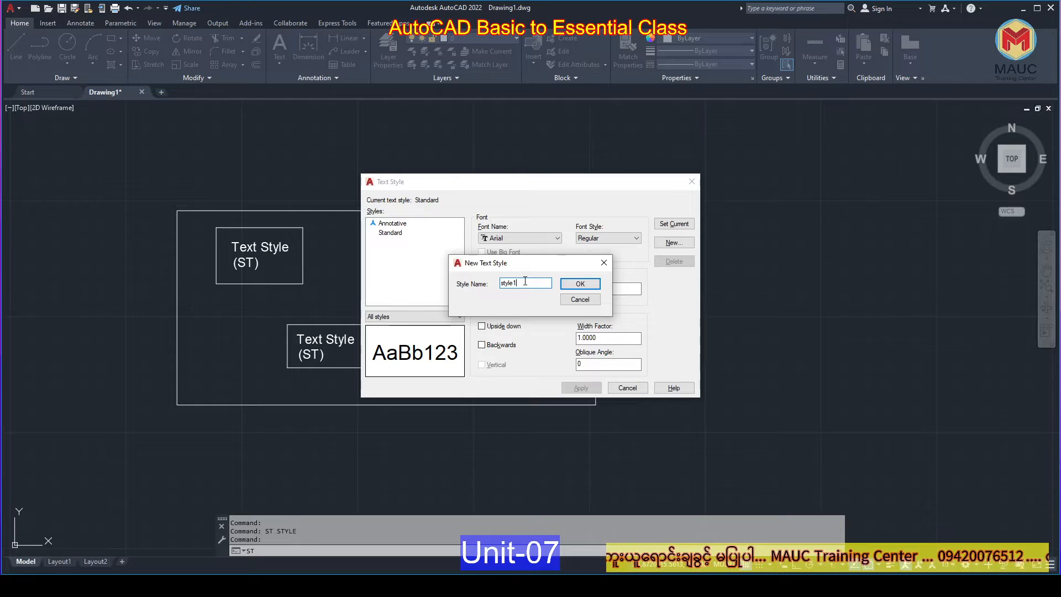
{"action": "double_click", "coordinate": [525, 282]}
{"action": "type", "text": "S"}
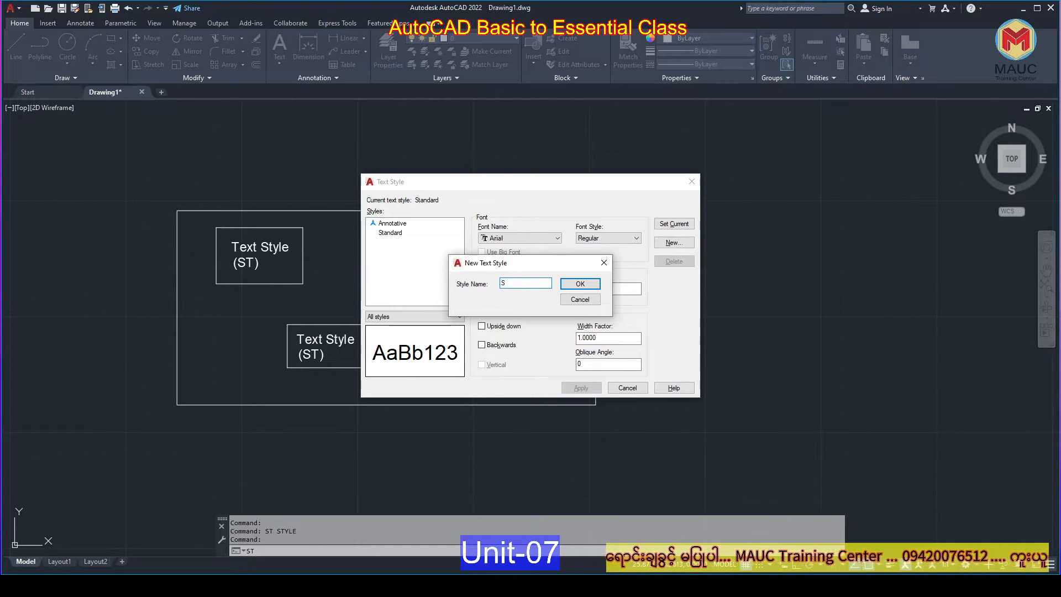
{"action": "type", "text": "tyle A"}
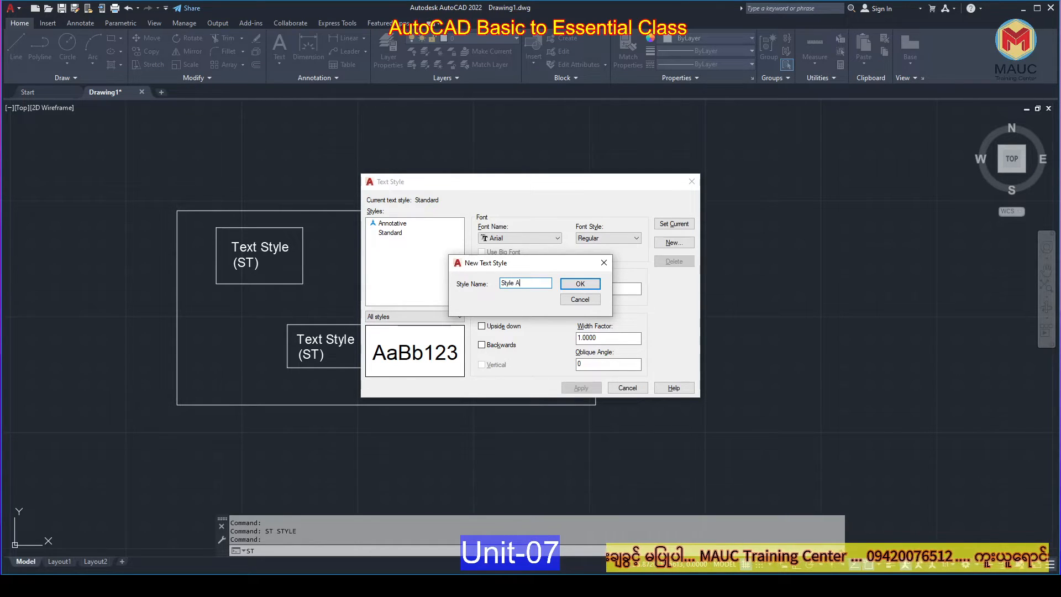
{"action": "left_click", "coordinate": [580, 283]}
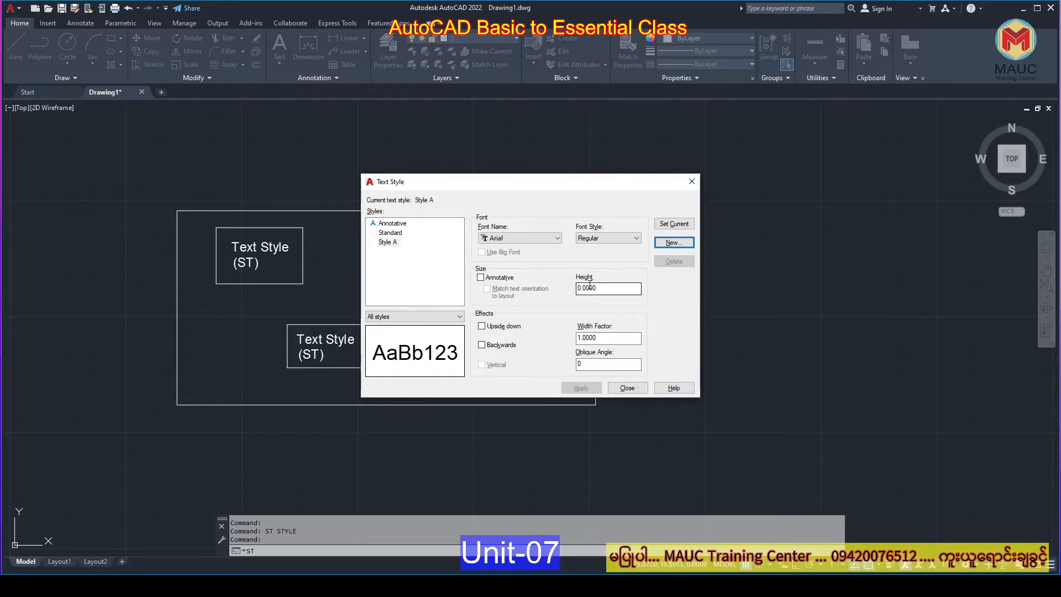
Step: Set Style A's font to Times New Roman and review its font style options, keeping Regular
{"action": "left_click", "coordinate": [390, 243]}
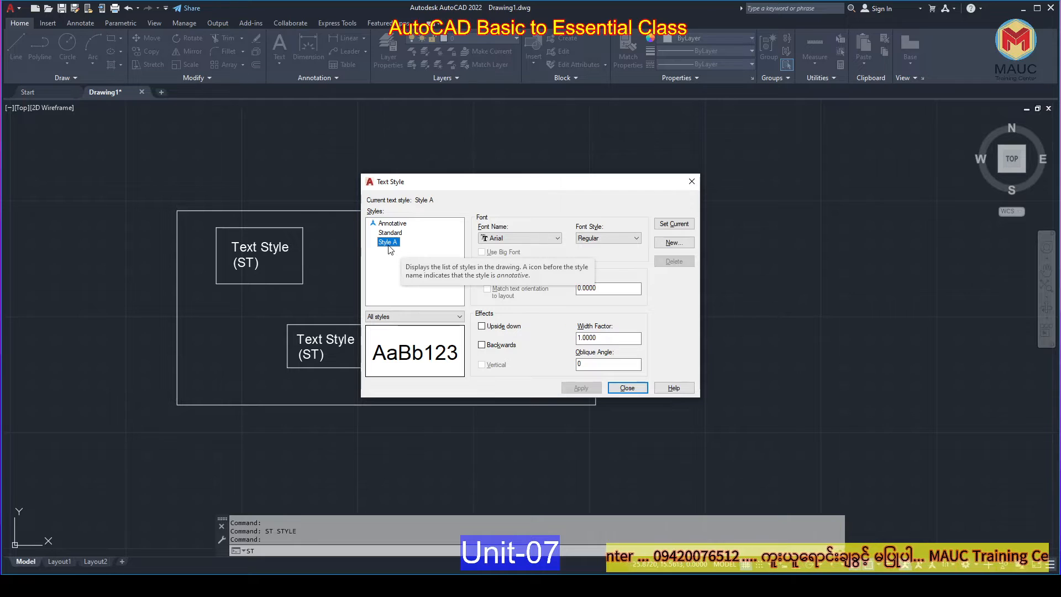
{"action": "left_click", "coordinate": [537, 238]}
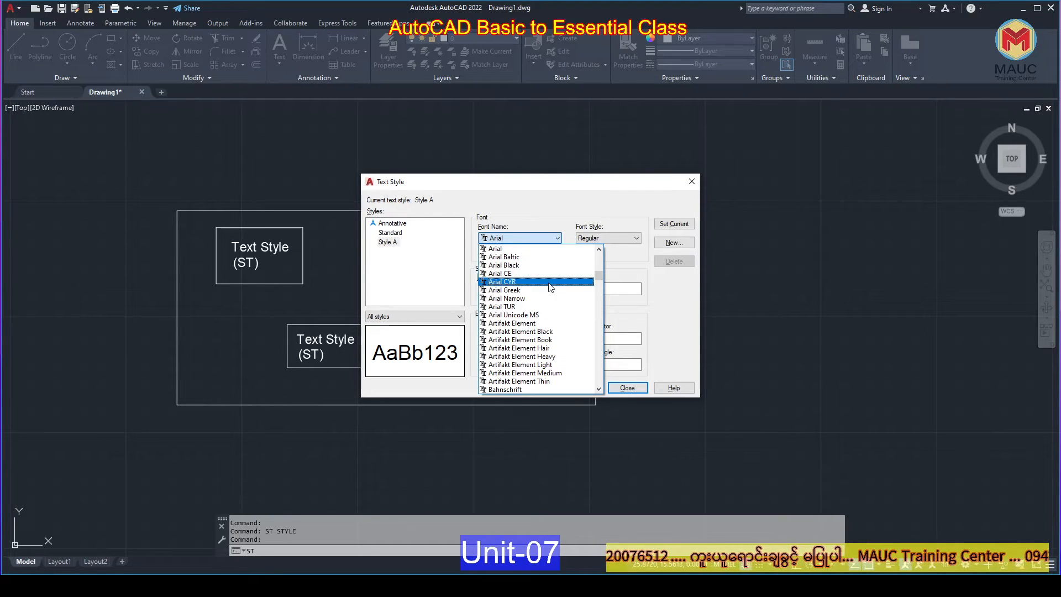
{"action": "key", "text": "t"}
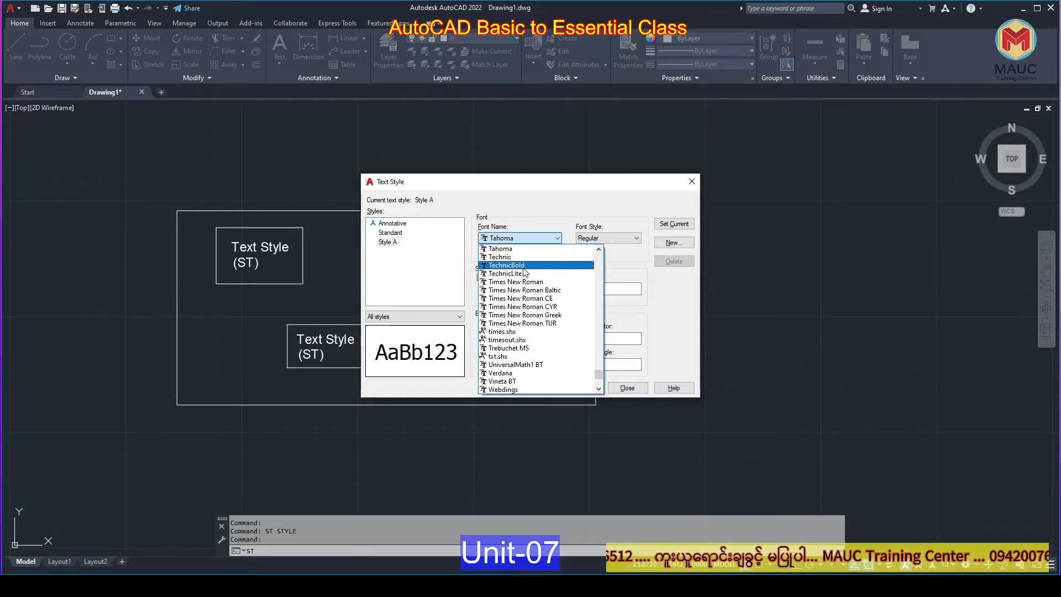
{"action": "left_click", "coordinate": [542, 283]}
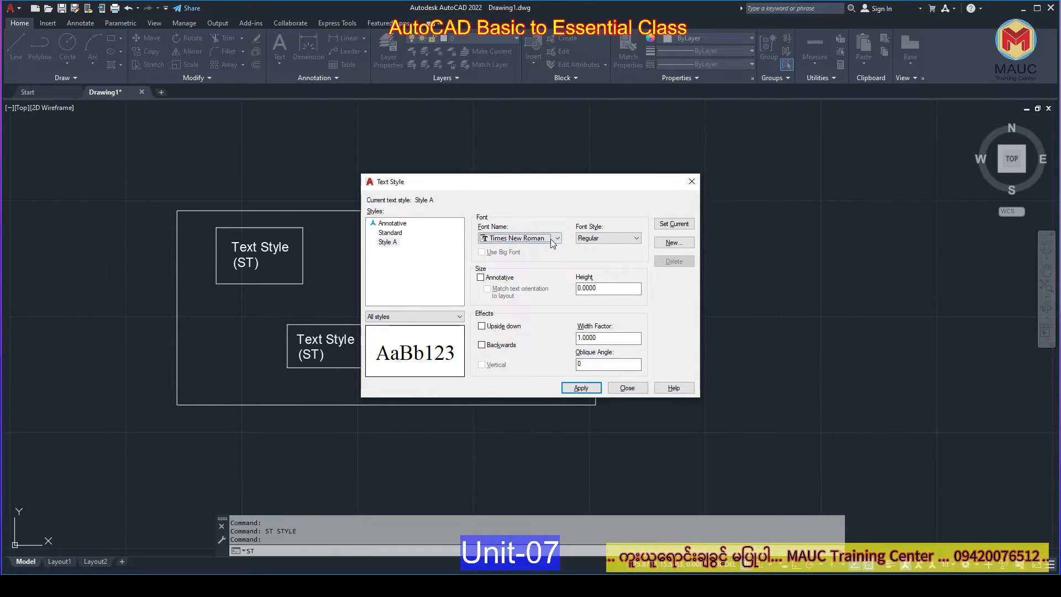
{"action": "left_click", "coordinate": [608, 239]}
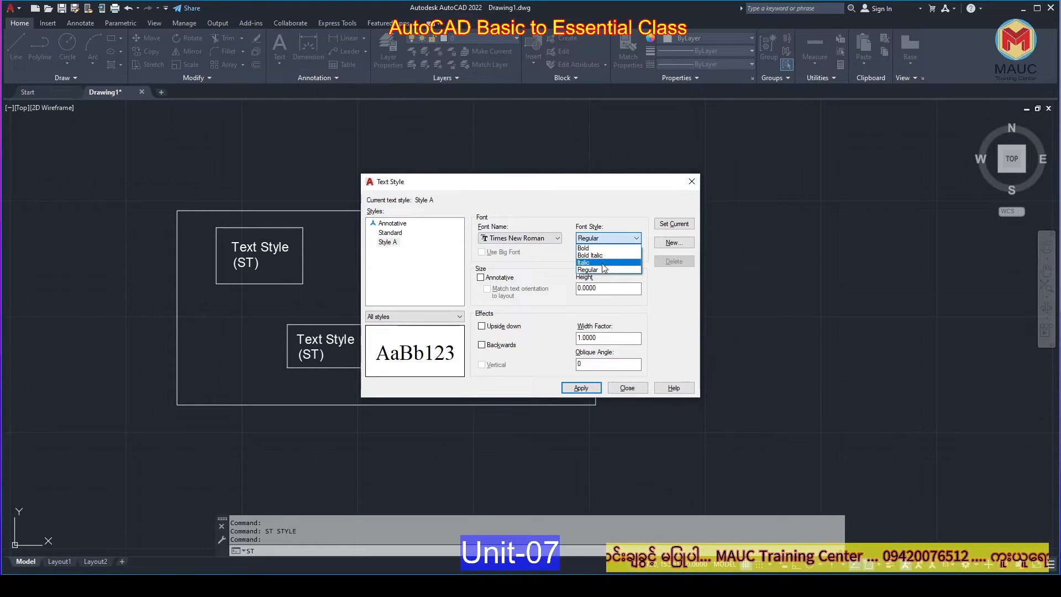
{"action": "left_click", "coordinate": [602, 207]}
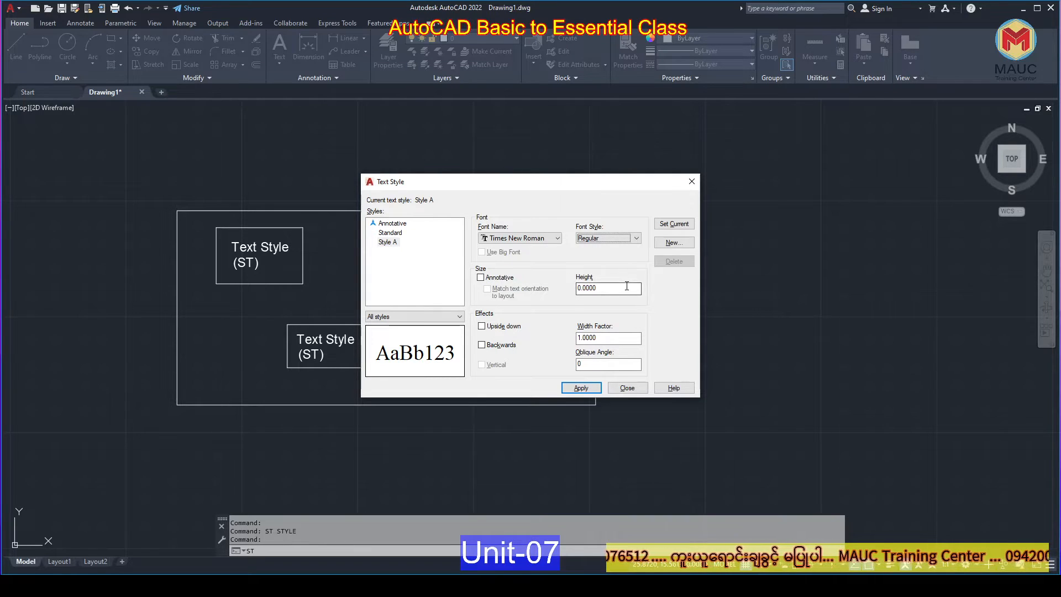
Step: Try a fixed text height of 10 for Style A and reset the height to 0
{"action": "double_click", "coordinate": [599, 289]}
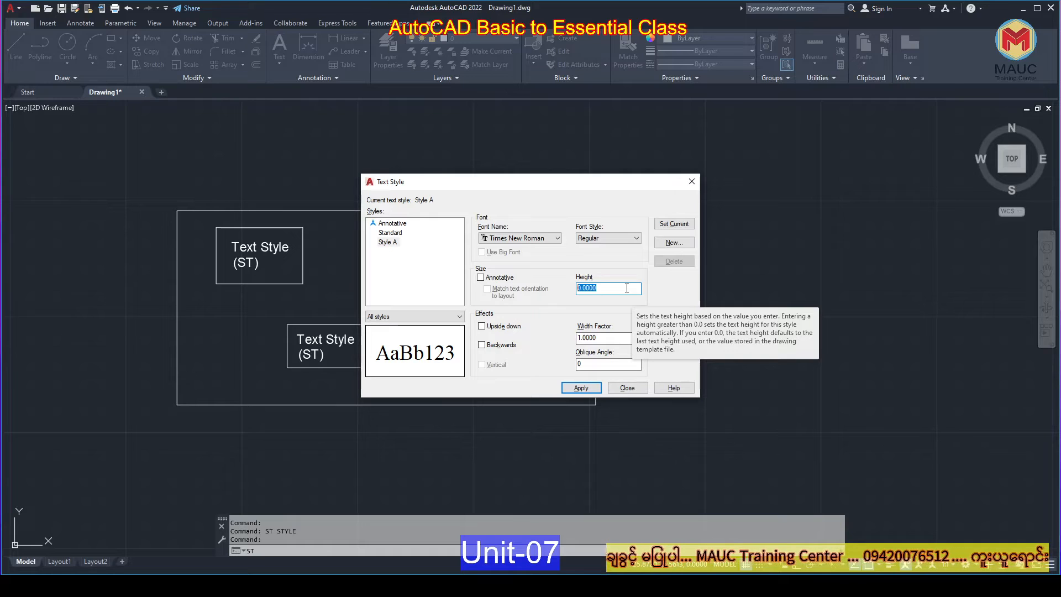
{"action": "type", "text": "10"}
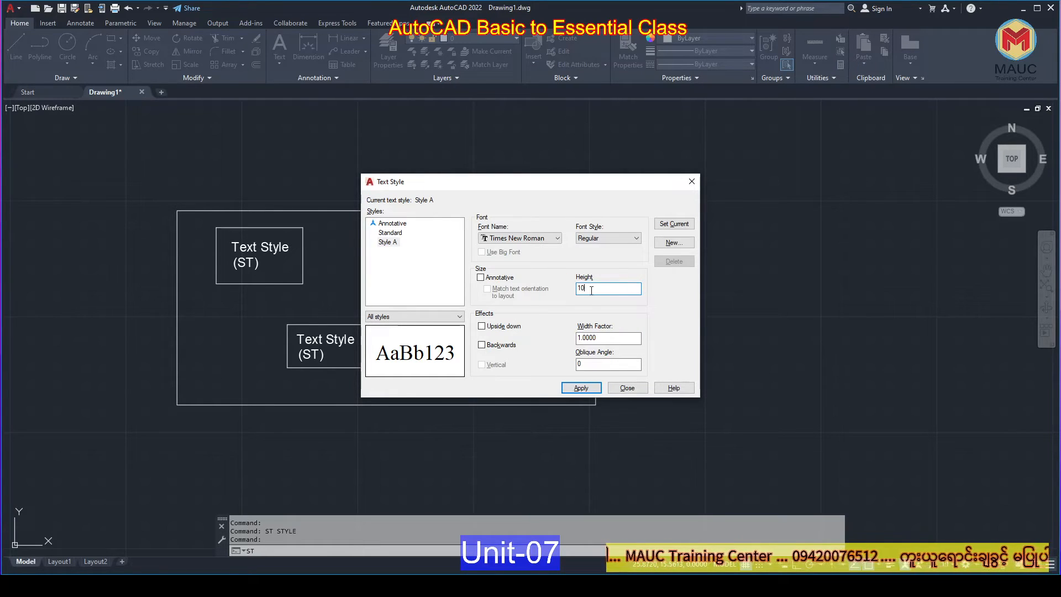
{"action": "left_click_drag", "start_coordinate": [591, 289], "coordinate": [549, 299]}
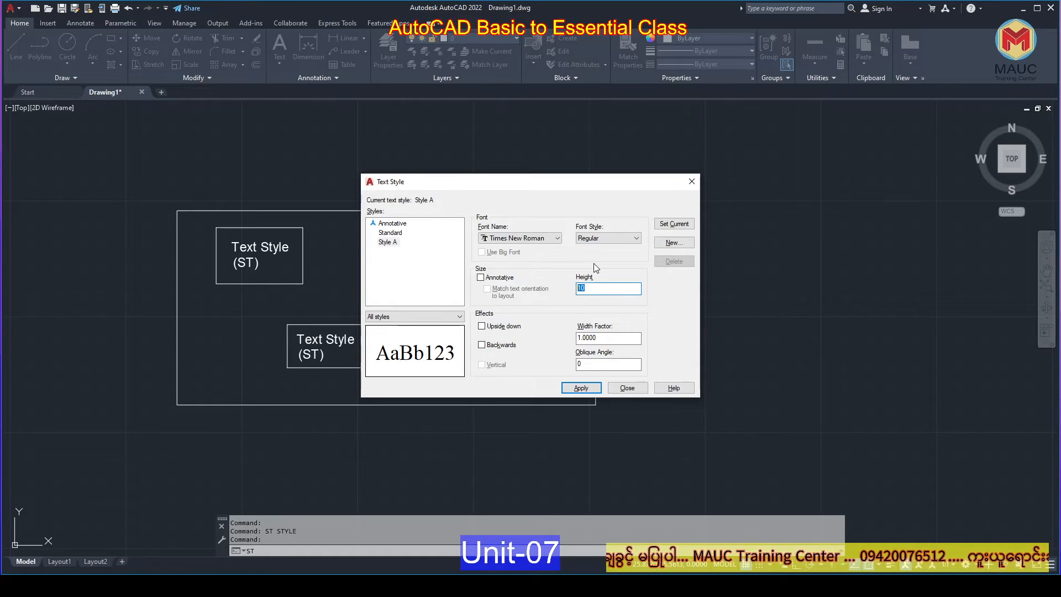
{"action": "left_click", "coordinate": [388, 242]}
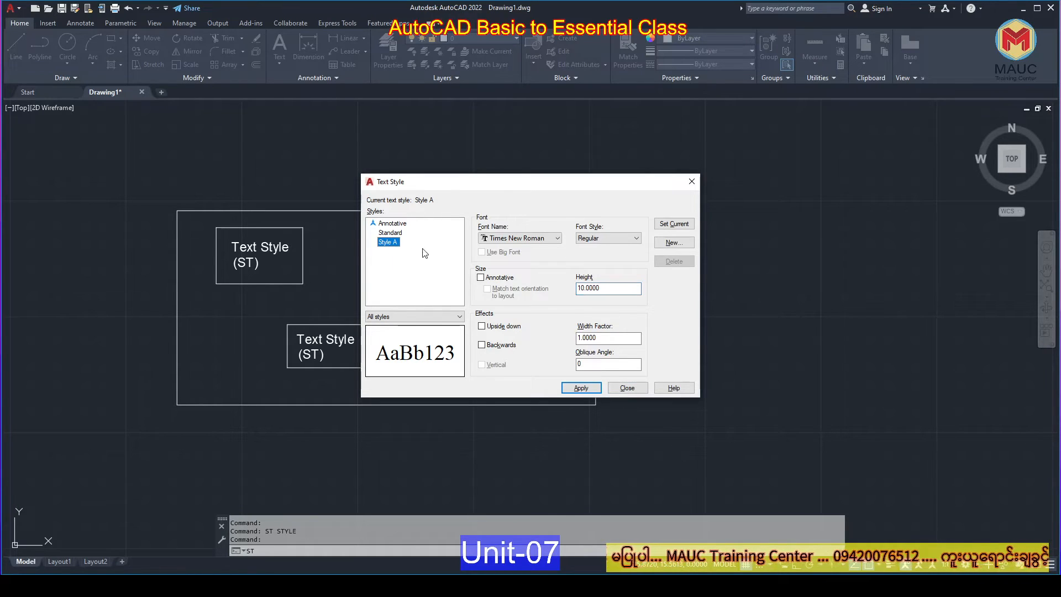
{"action": "double_click", "coordinate": [596, 288]}
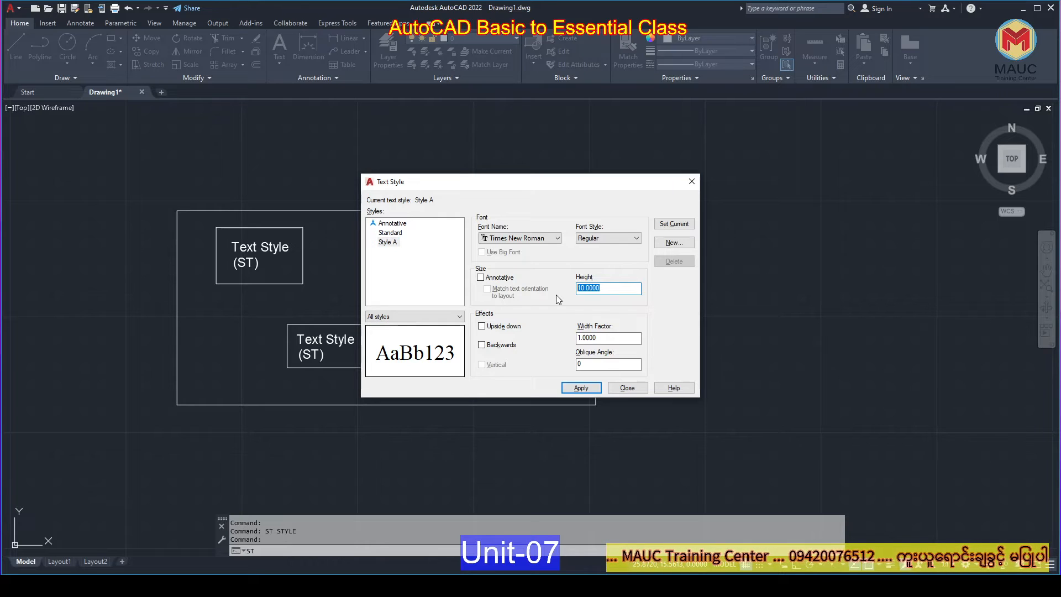
{"action": "type", "text": "0"}
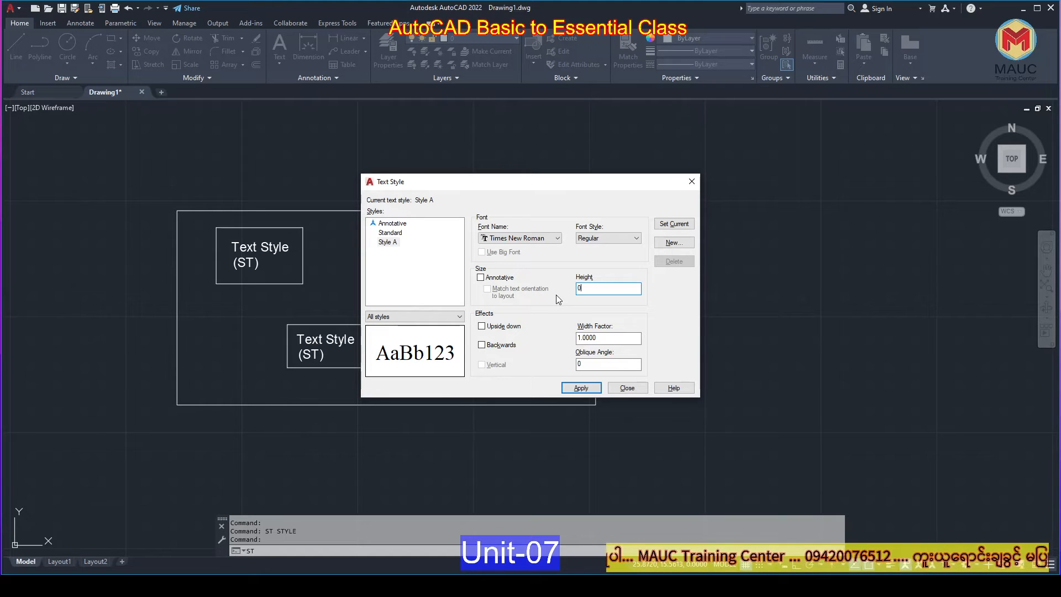
{"action": "double_click", "coordinate": [575, 293]}
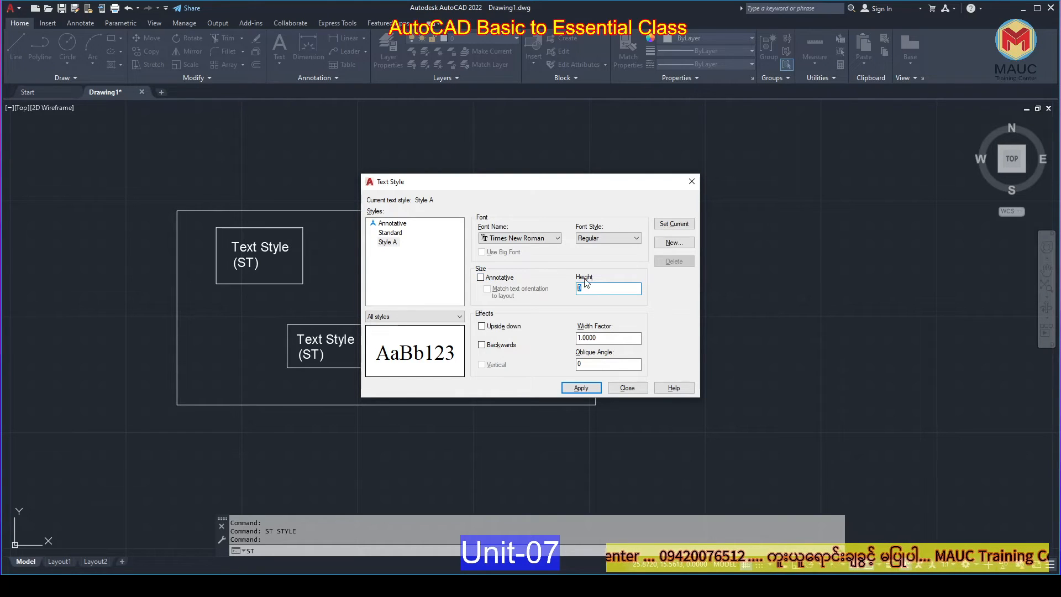
Step: Try making Style A annotative to see its paper text height option, and turn the annotative setting back off
{"action": "left_click", "coordinate": [481, 277]}
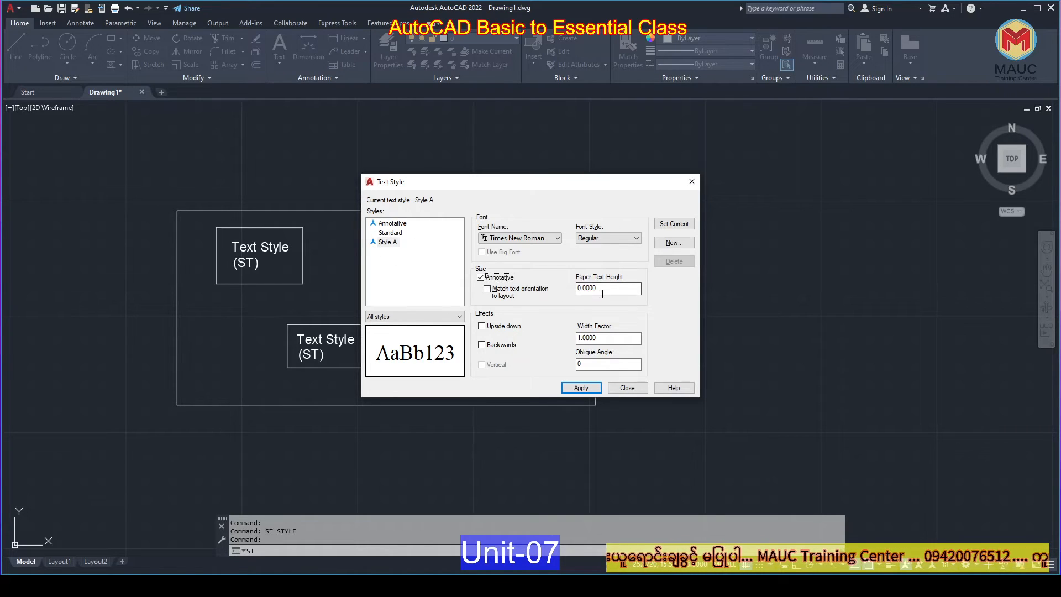
{"action": "left_click", "coordinate": [498, 280]}
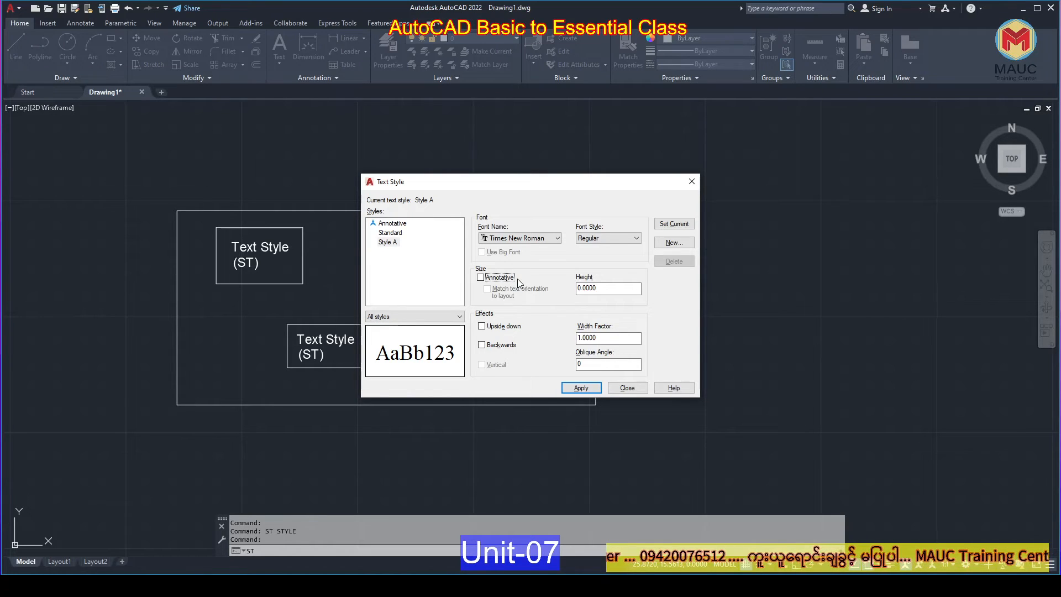
{"action": "double_click", "coordinate": [580, 289]}
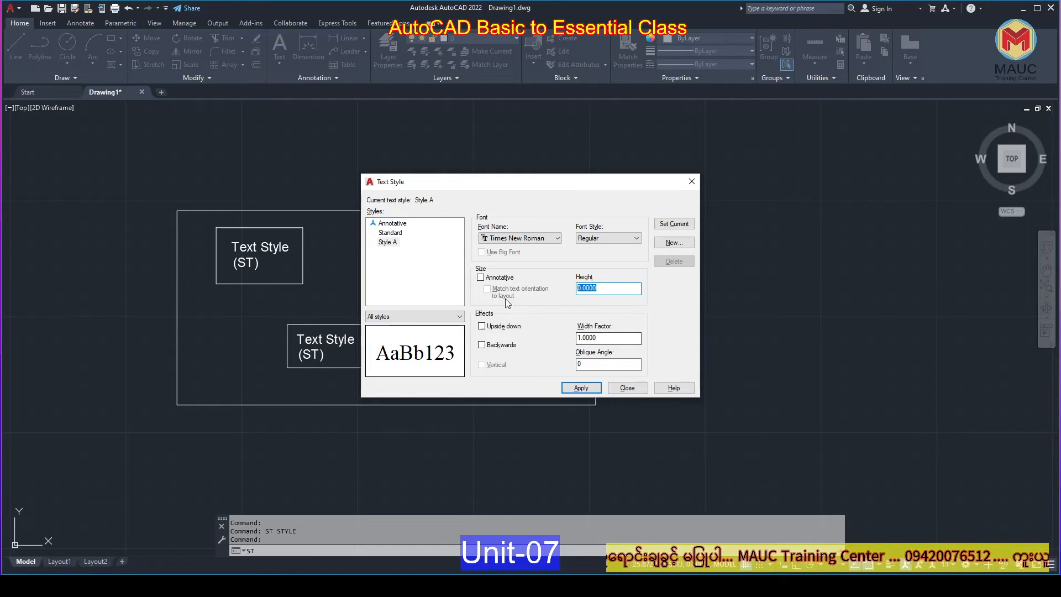
Step: Preview the Upside down and Backwards effects on Style A one at a time, turning each off again
{"action": "left_click", "coordinate": [482, 326]}
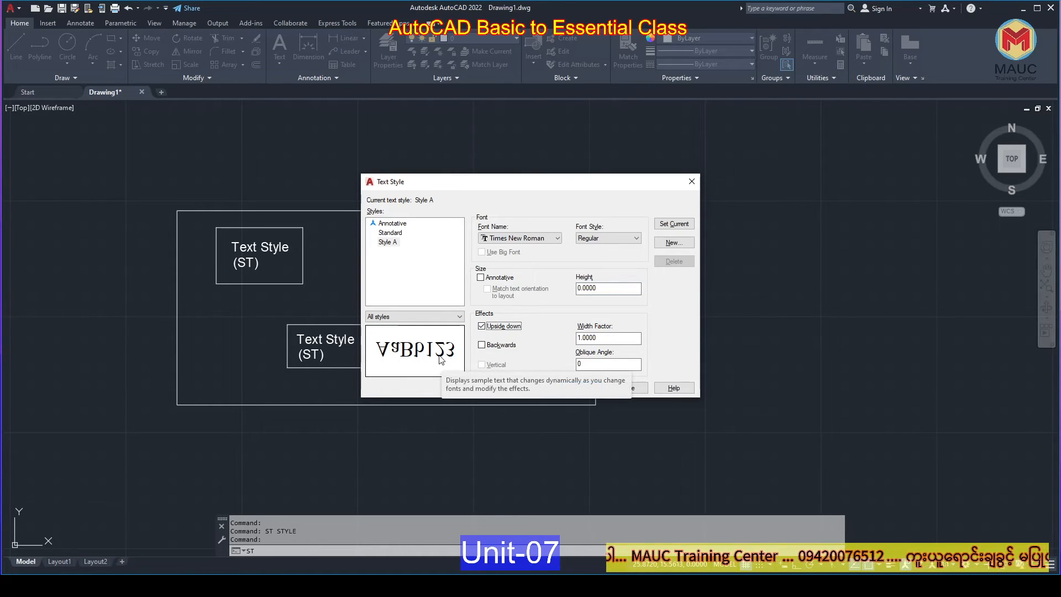
{"action": "left_click", "coordinate": [482, 326]}
{"action": "left_click", "coordinate": [481, 345]}
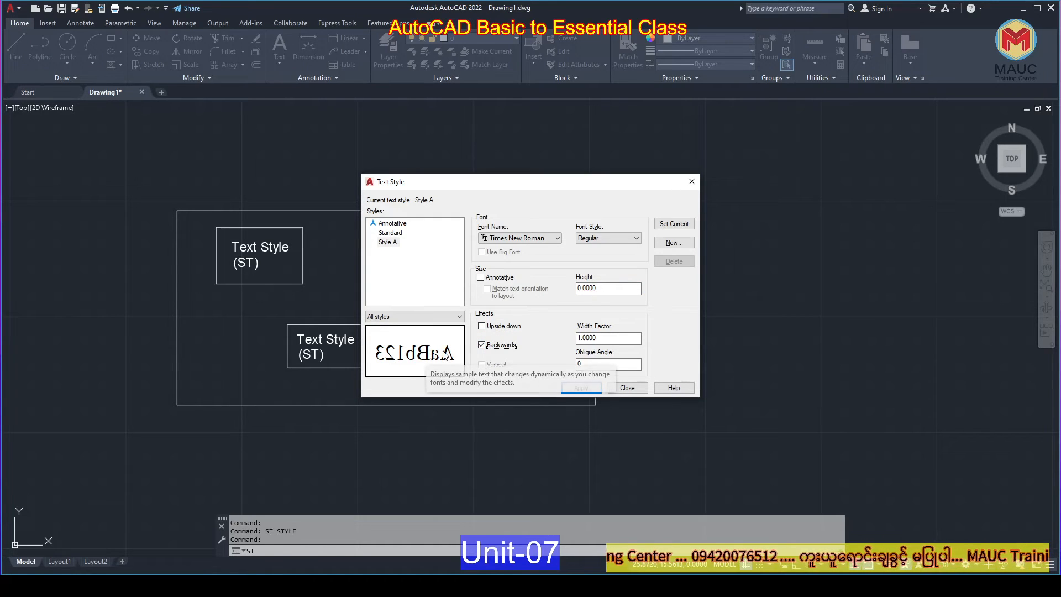
{"action": "left_click", "coordinate": [481, 345]}
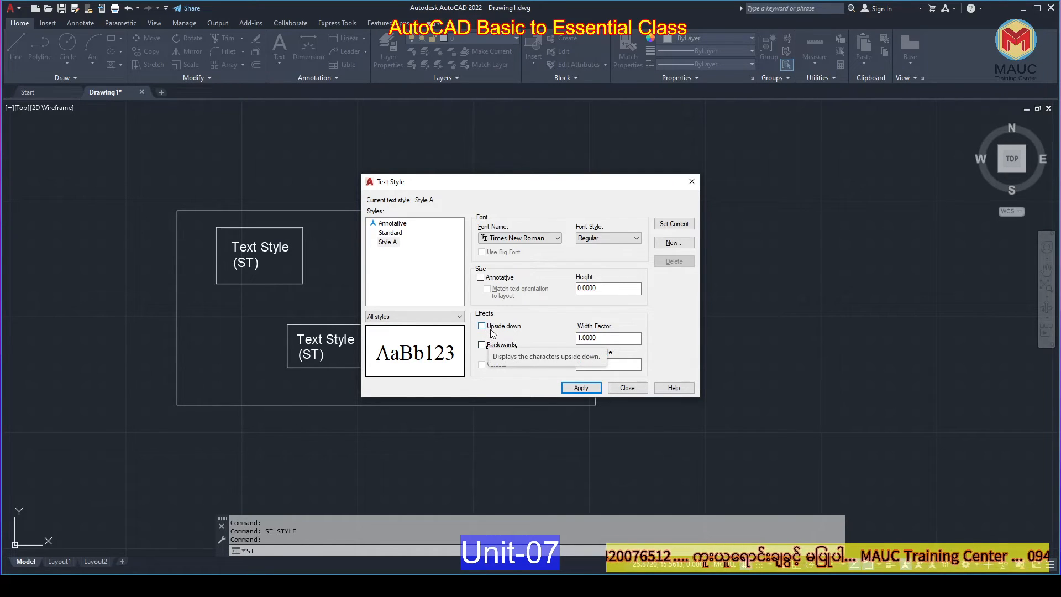
Step: Preview Style A with a width factor of 3, and restore the factor to 1
{"action": "double_click", "coordinate": [619, 334]}
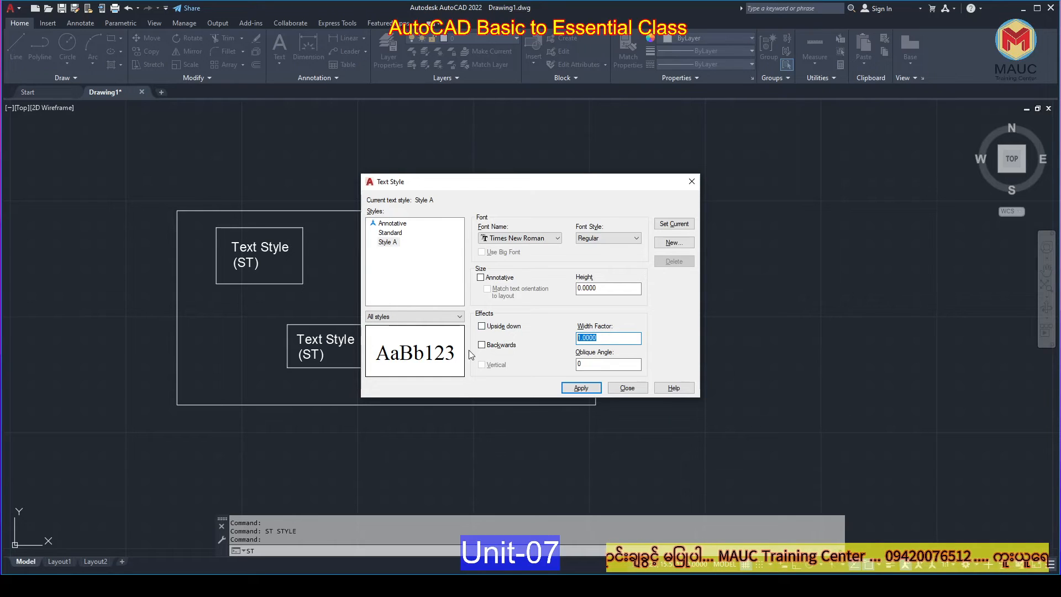
{"action": "left_click", "coordinate": [608, 338]}
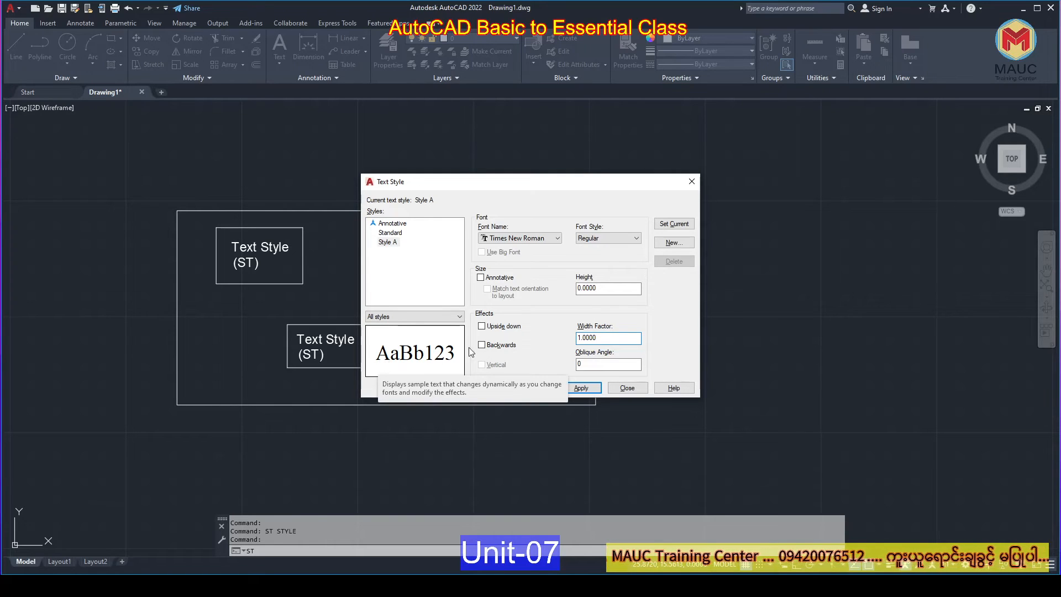
{"action": "left_click_drag", "start_coordinate": [606, 336], "coordinate": [549, 340]}
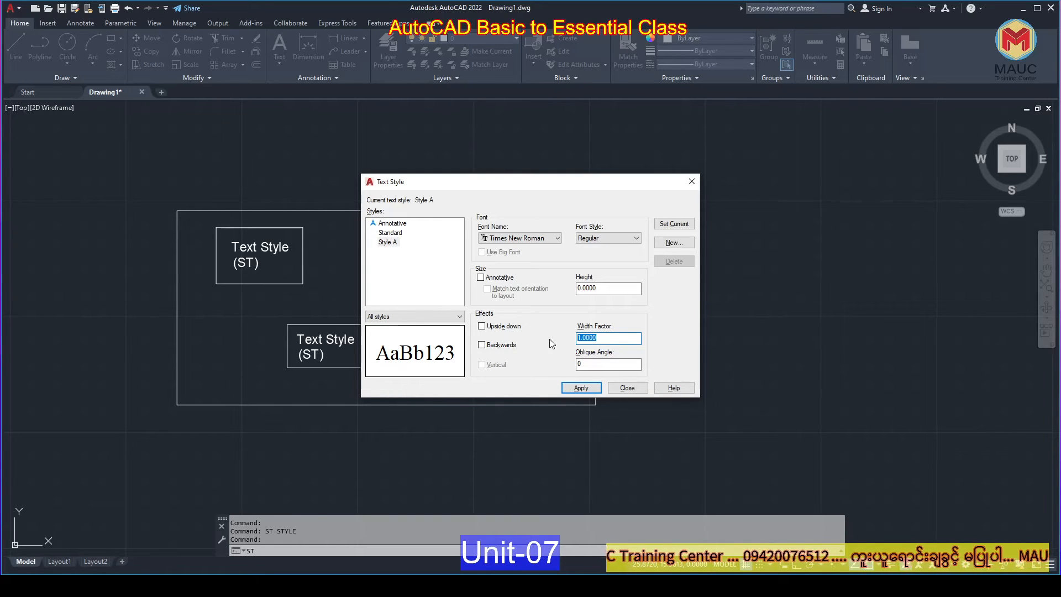
{"action": "type", "text": "3"}
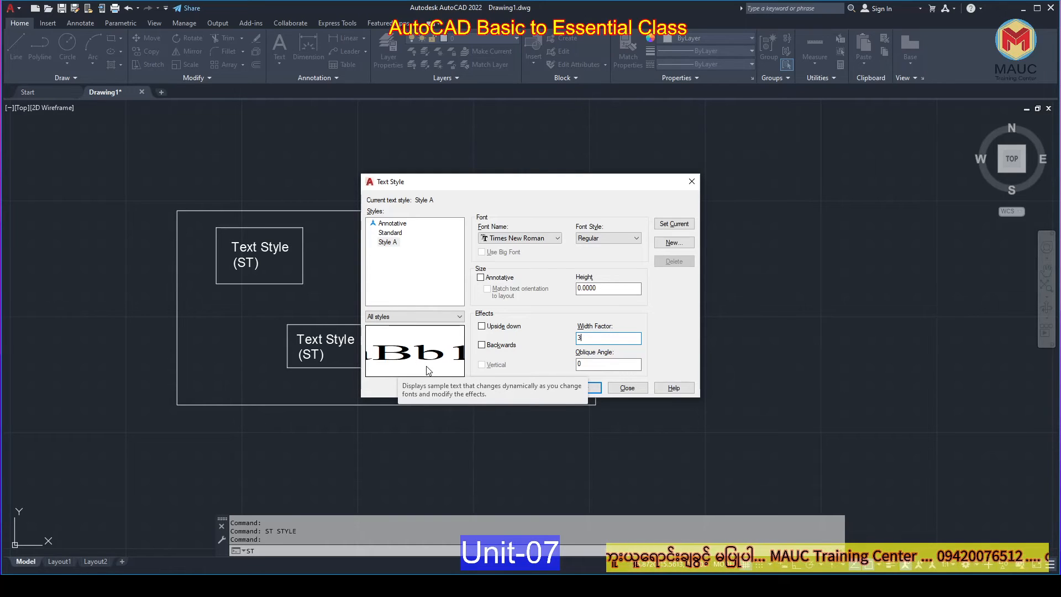
{"action": "key", "text": "BackSpace"}
{"action": "type", "text": "1"}
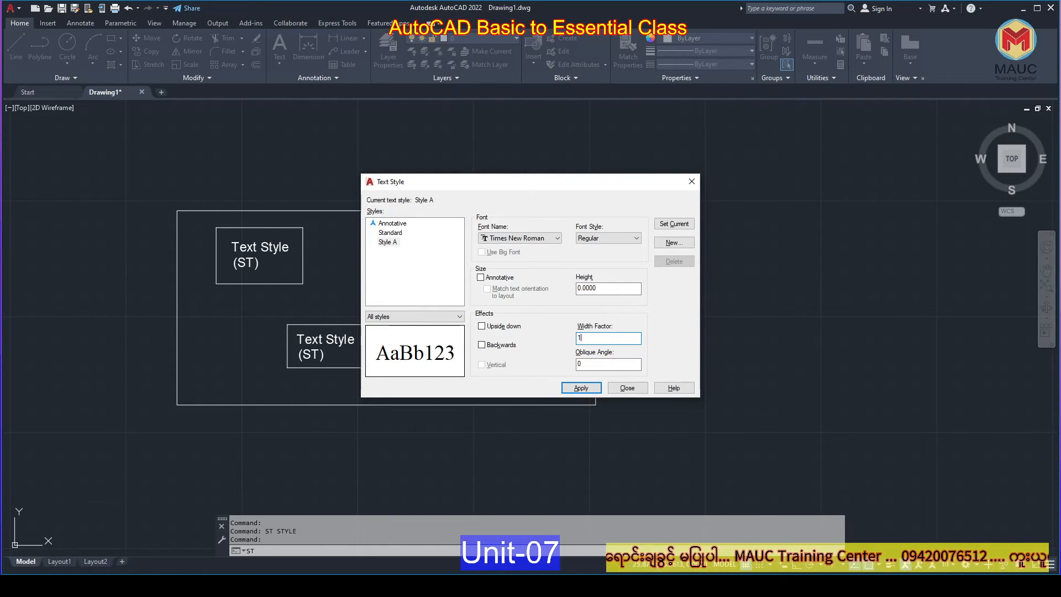
Step: Set Style A's oblique angle to 30 and check the slanted sample text
{"action": "left_click", "coordinate": [591, 363]}
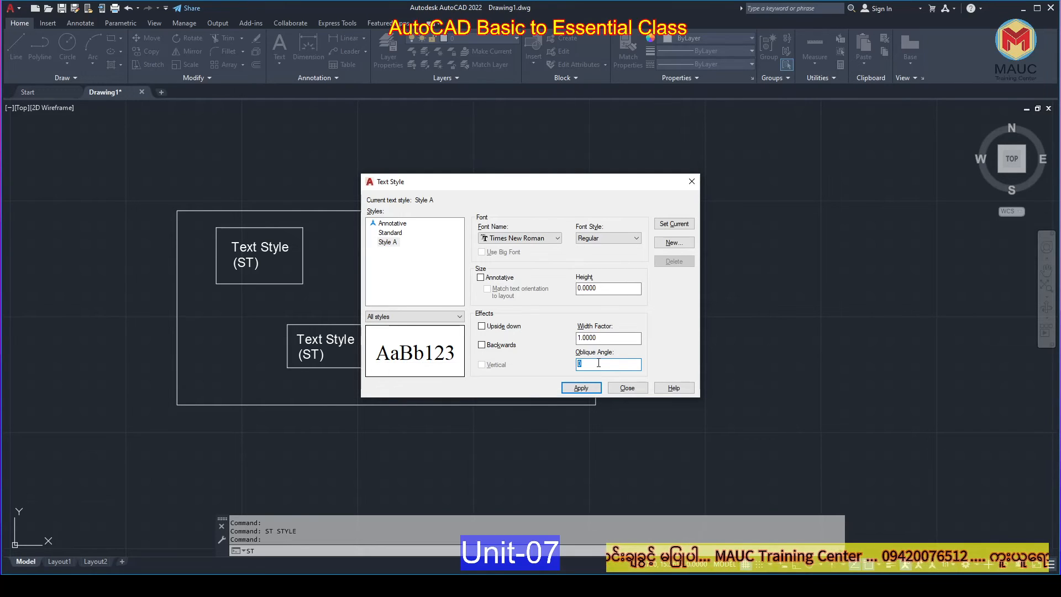
{"action": "type", "text": "3"}
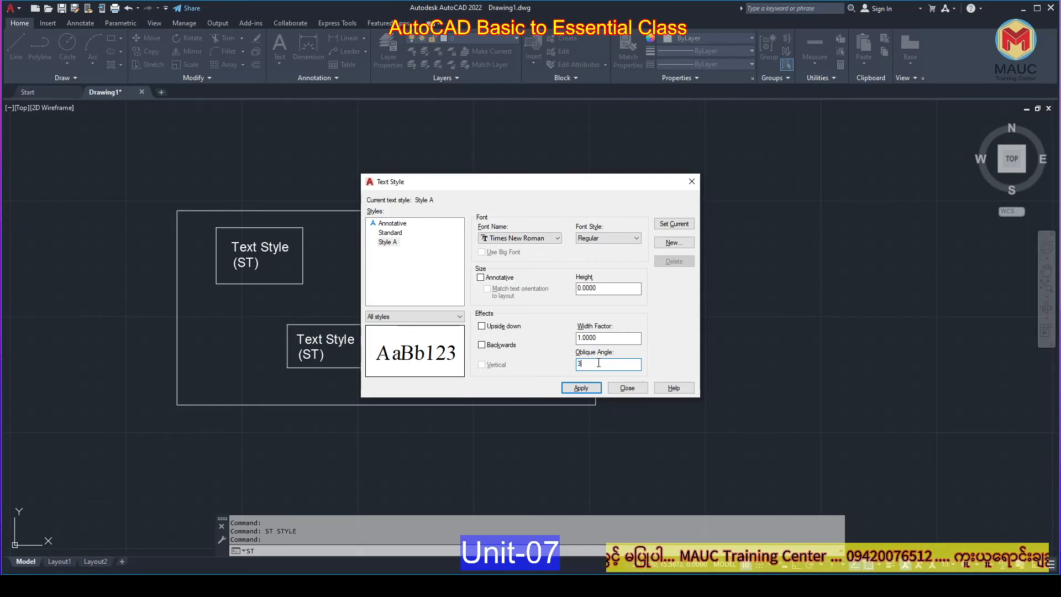
{"action": "type", "text": "0"}
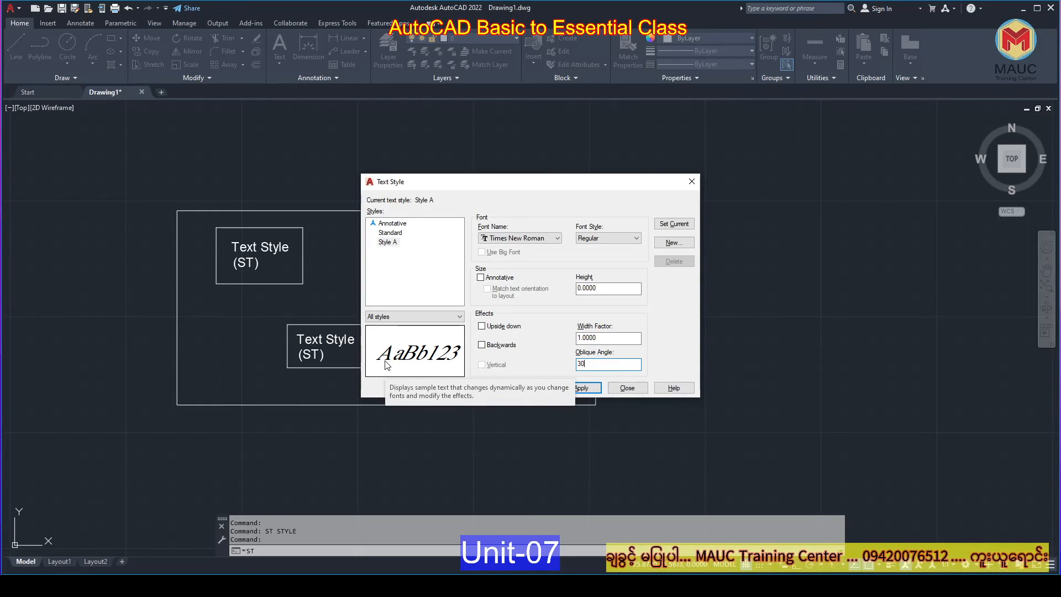
Step: Set Style A's oblique angle back to 0 and save the changes to the style
{"action": "left_click_drag", "start_coordinate": [599, 363], "coordinate": [538, 364]}
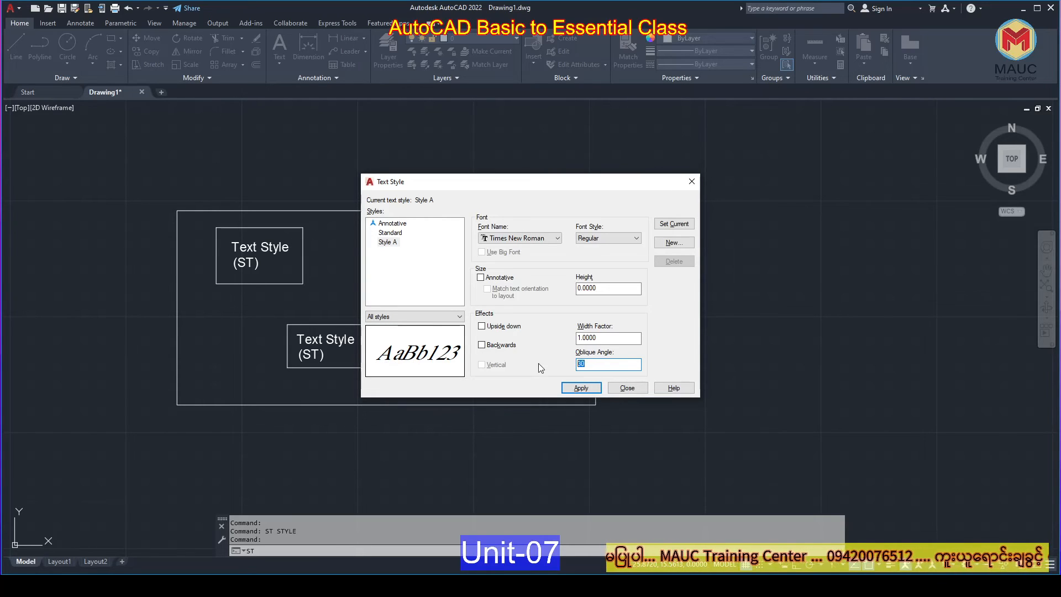
{"action": "type", "text": "0"}
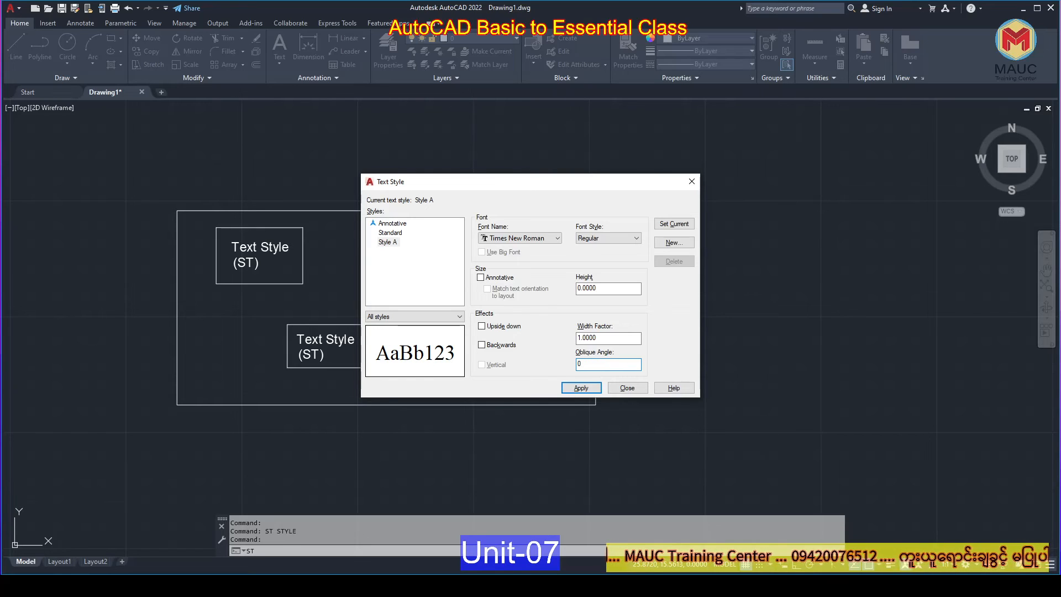
{"action": "left_click", "coordinate": [432, 283]}
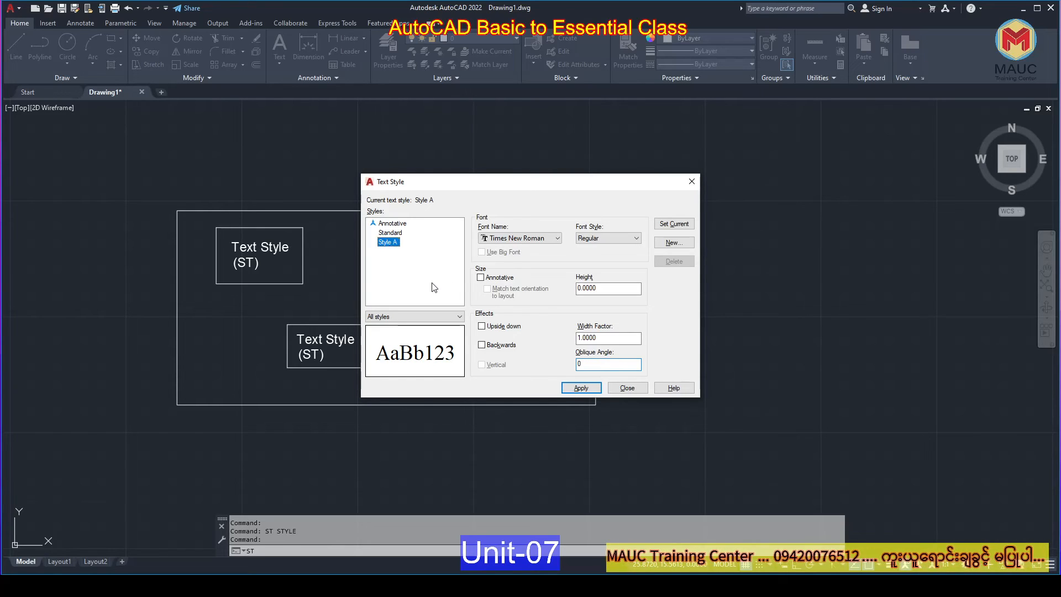
{"action": "left_click", "coordinate": [397, 246]}
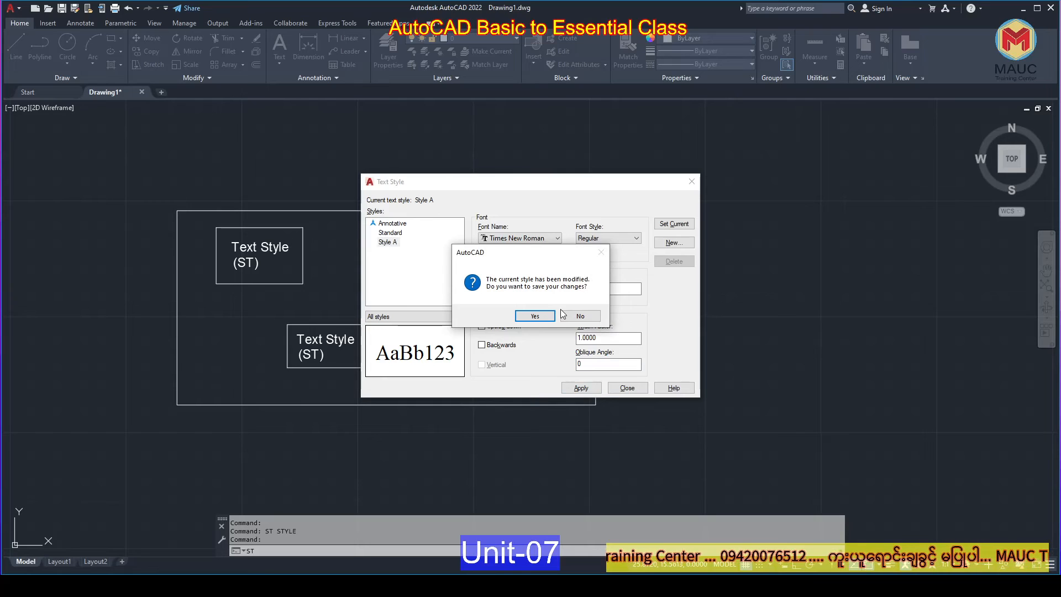
{"action": "left_click", "coordinate": [536, 316]}
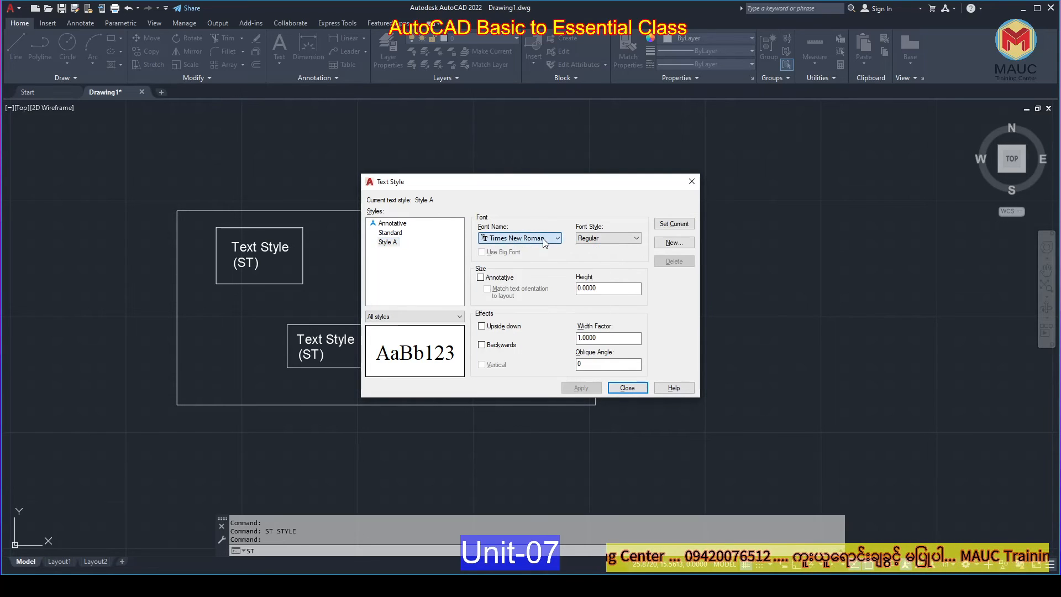
Step: Check Style A's font style options, and open and dismiss the prompt for naming a new text style
{"action": "left_click", "coordinate": [598, 237]}
{"action": "left_click", "coordinate": [600, 240]}
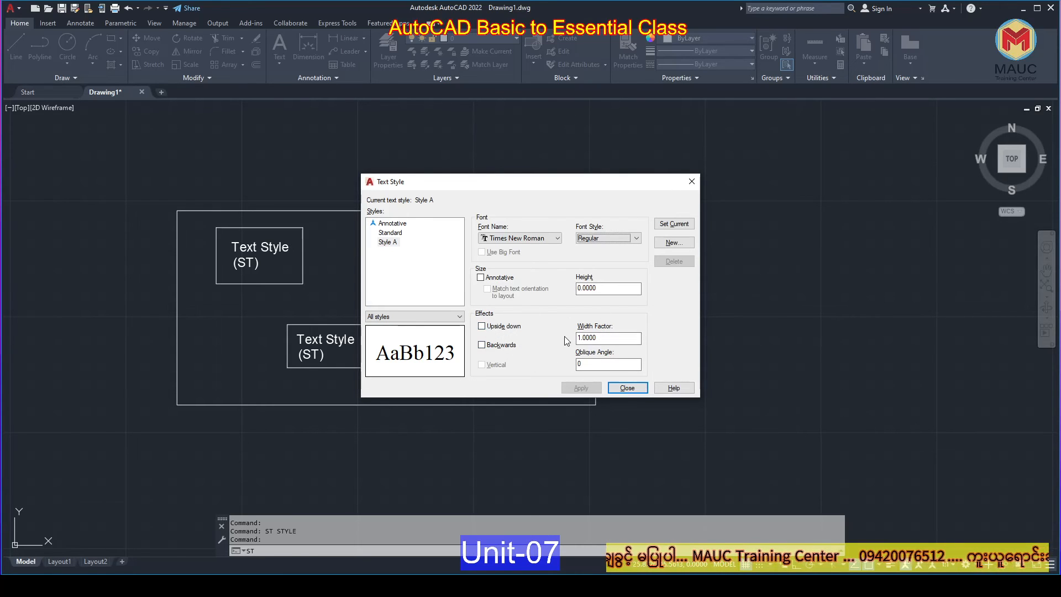
{"action": "left_click", "coordinate": [409, 256]}
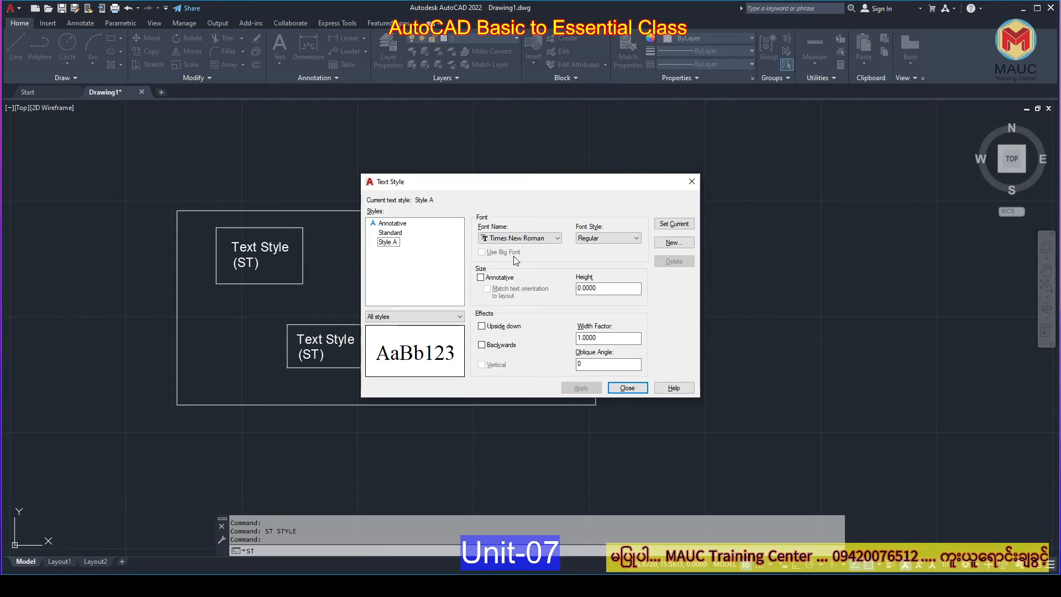
{"action": "left_click", "coordinate": [672, 244]}
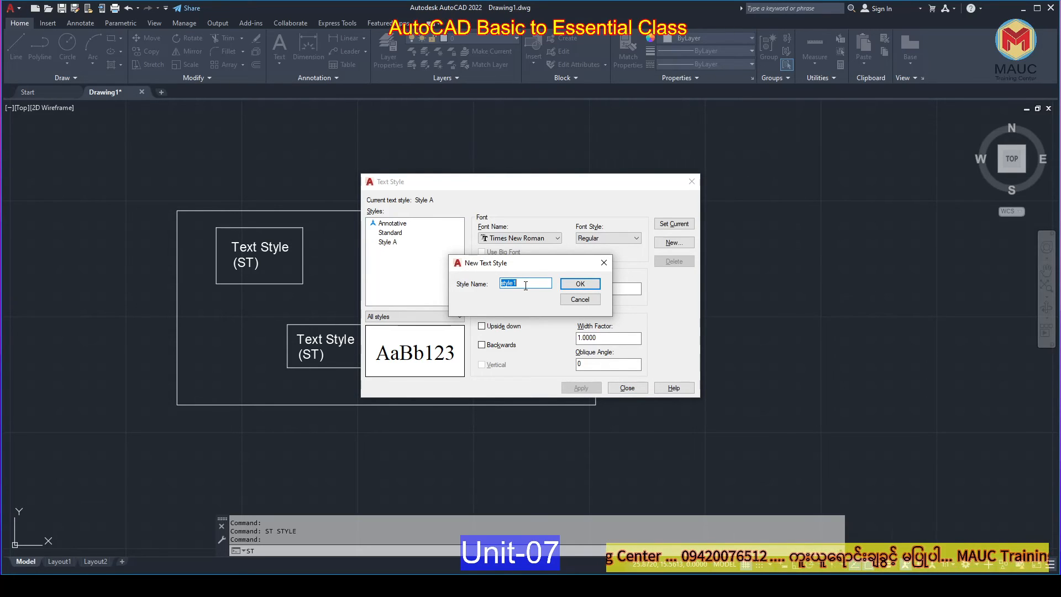
{"action": "left_click", "coordinate": [603, 263]}
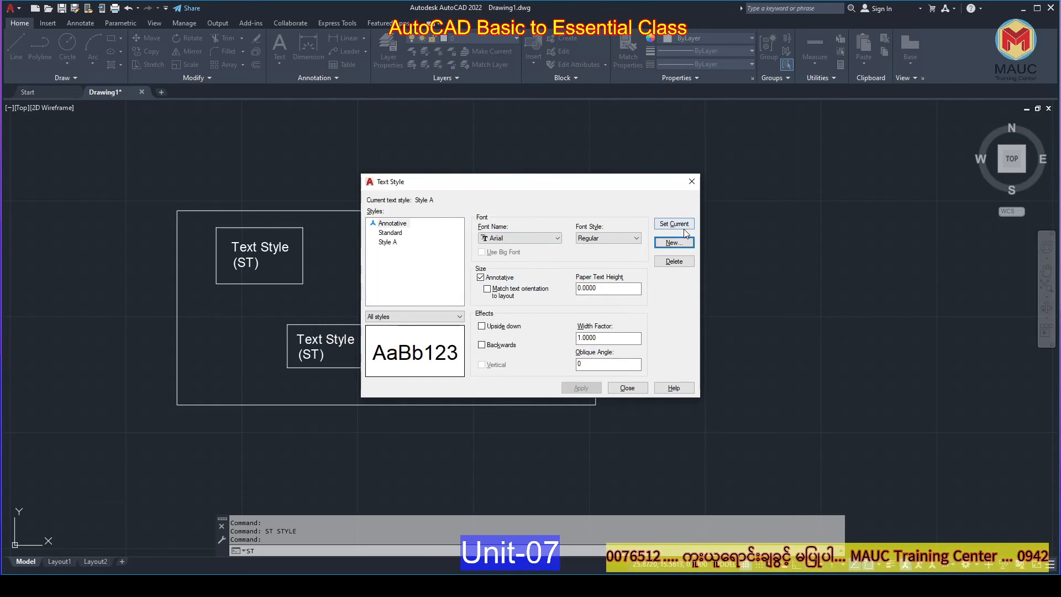
Step: Review the settings of the listed text styles and make Standard the current text style
{"action": "left_click", "coordinate": [404, 259]}
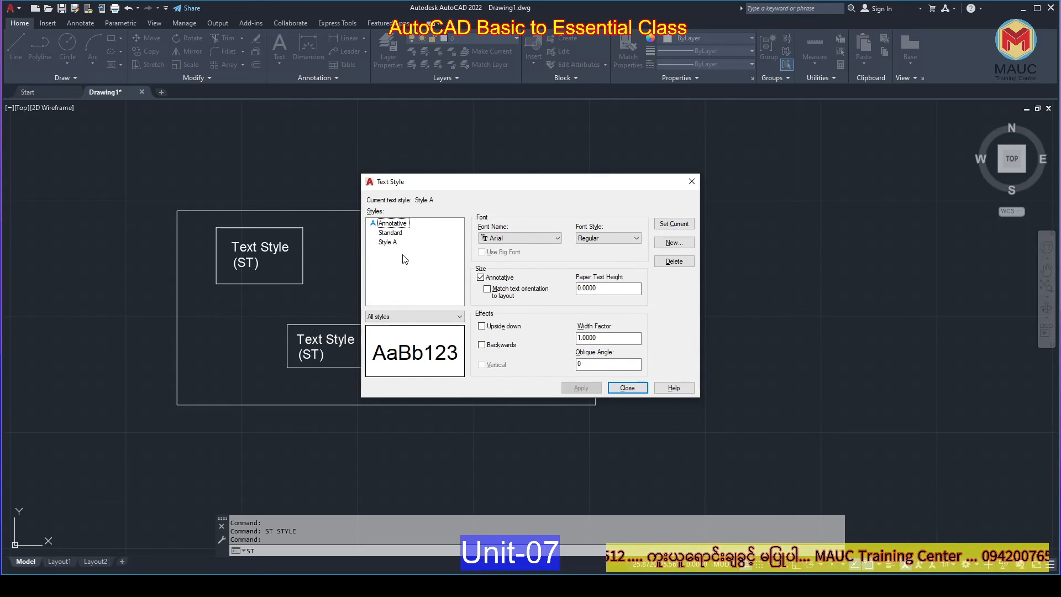
{"action": "left_click", "coordinate": [396, 223]}
{"action": "left_click", "coordinate": [390, 242]}
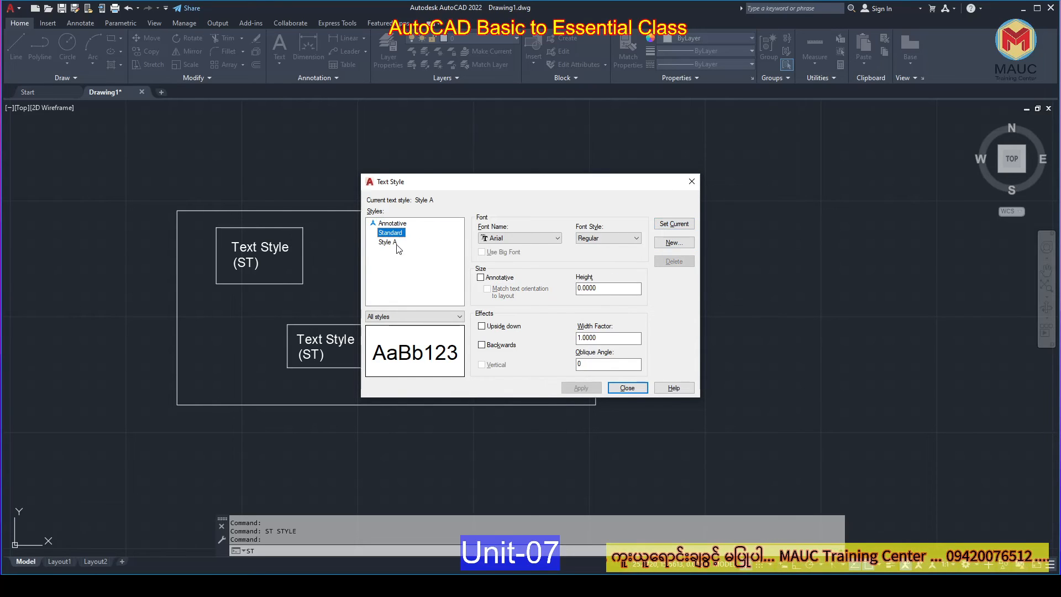
{"action": "left_click", "coordinate": [390, 232]}
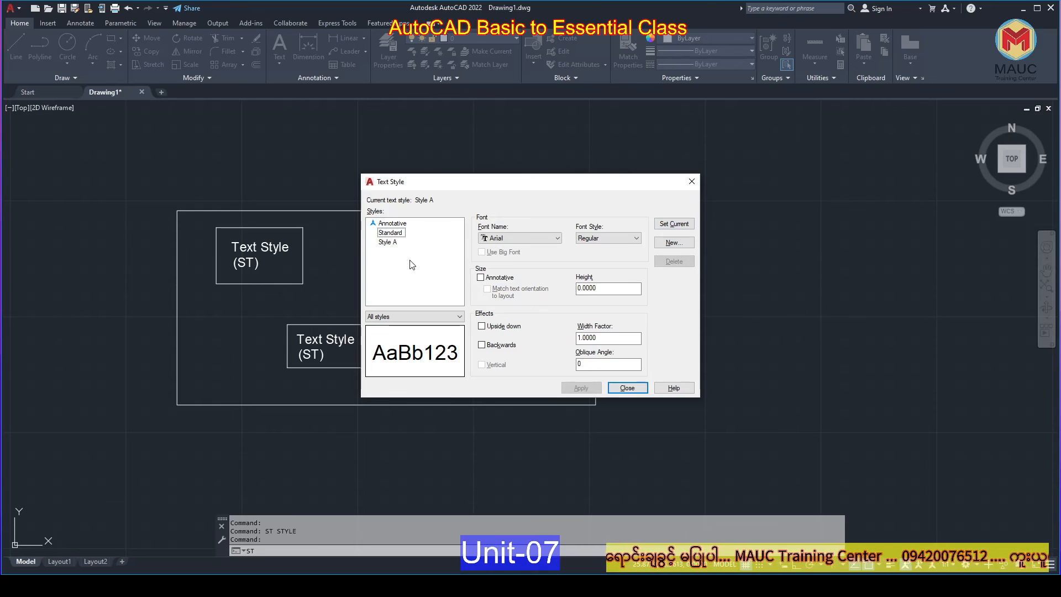
{"action": "left_click", "coordinate": [394, 234]}
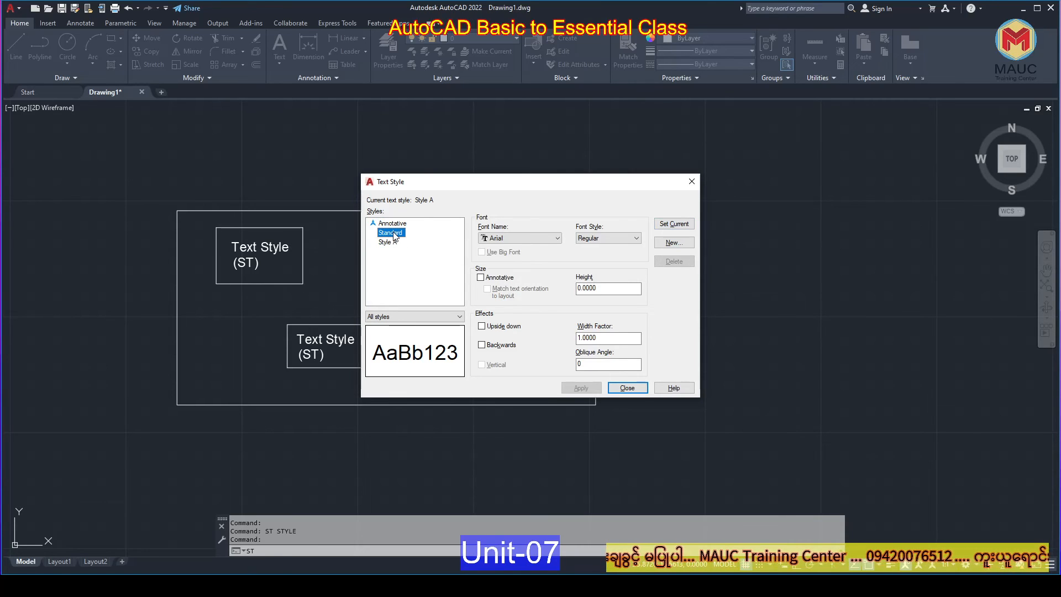
{"action": "left_click", "coordinate": [683, 228]}
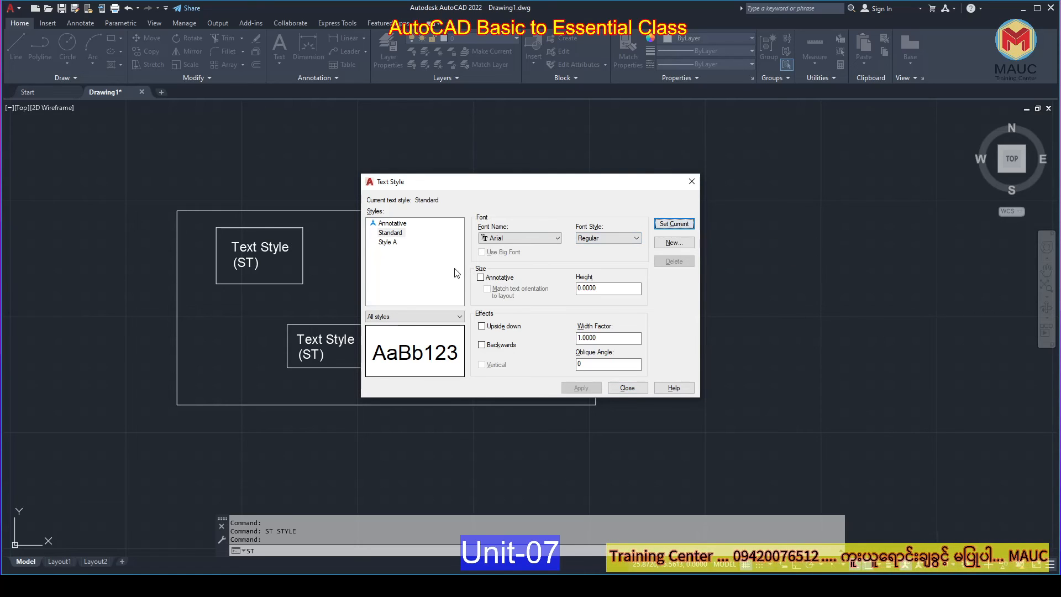
Step: Make Style A the current text style, and switch the current style back to Standard
{"action": "left_click", "coordinate": [387, 242]}
{"action": "left_click", "coordinate": [679, 225]}
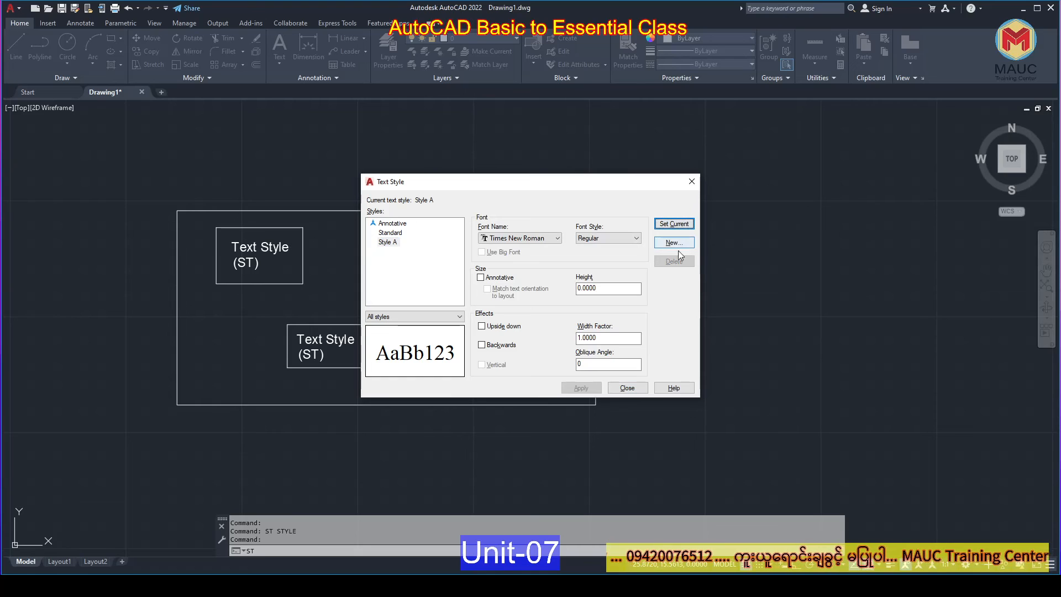
{"action": "left_click", "coordinate": [391, 233]}
{"action": "left_click", "coordinate": [685, 225]}
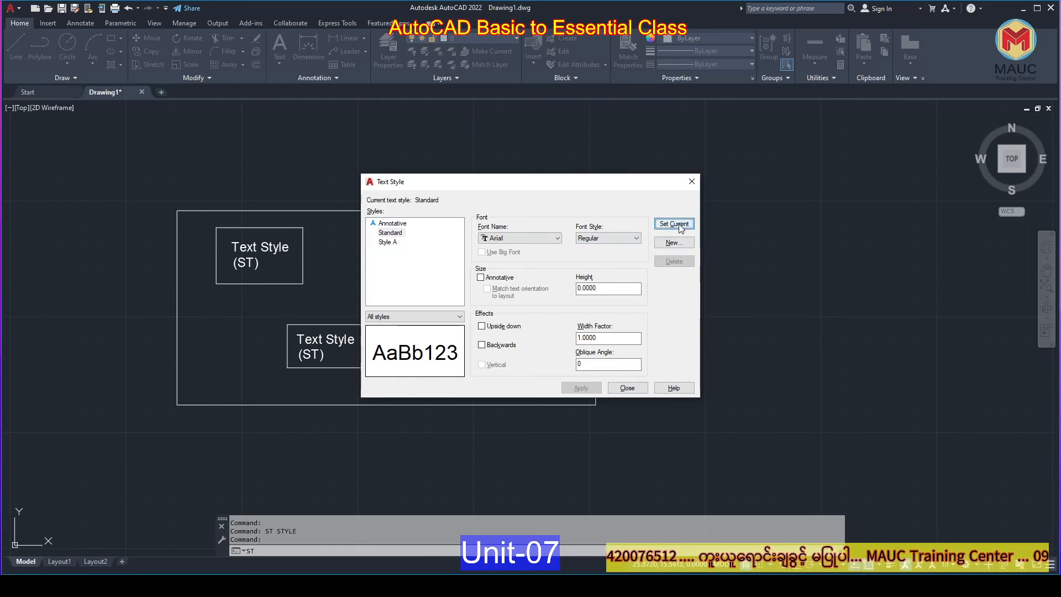
Step: Make Annotative the current text style
{"action": "left_click", "coordinate": [393, 233]}
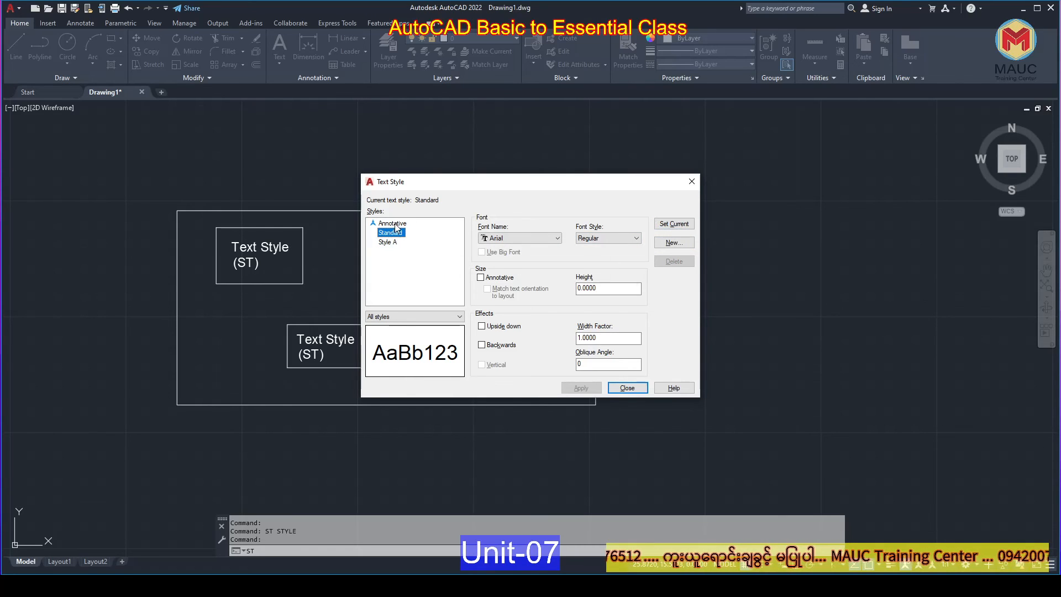
{"action": "left_click", "coordinate": [393, 224]}
{"action": "left_click", "coordinate": [678, 225]}
Step: Check whether Style A, Annotative and Standard can each be deleted, and make Style A the current text style
{"action": "left_click", "coordinate": [393, 243]}
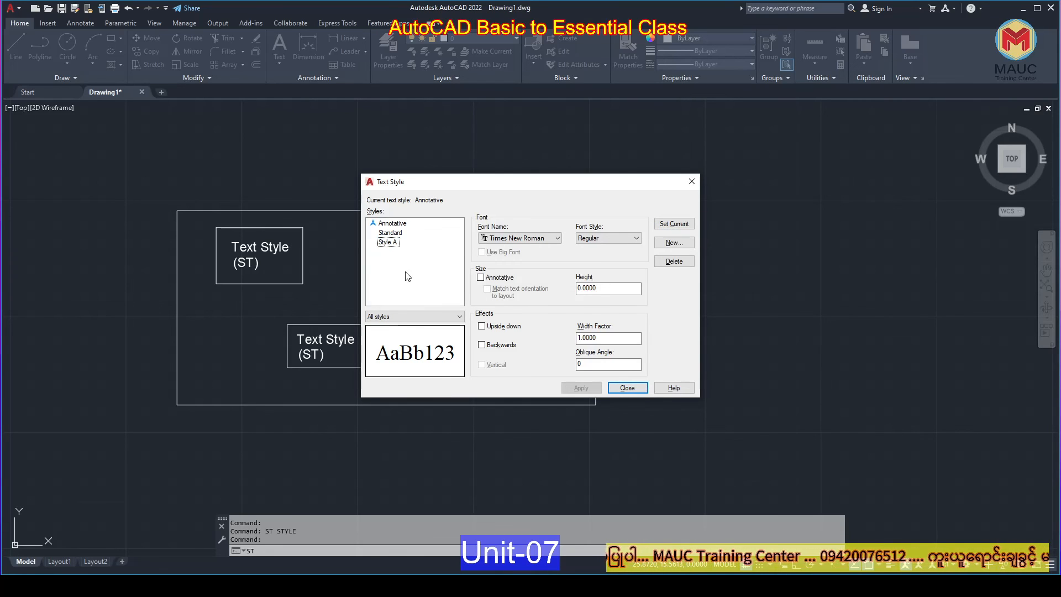
{"action": "left_click", "coordinate": [399, 224]}
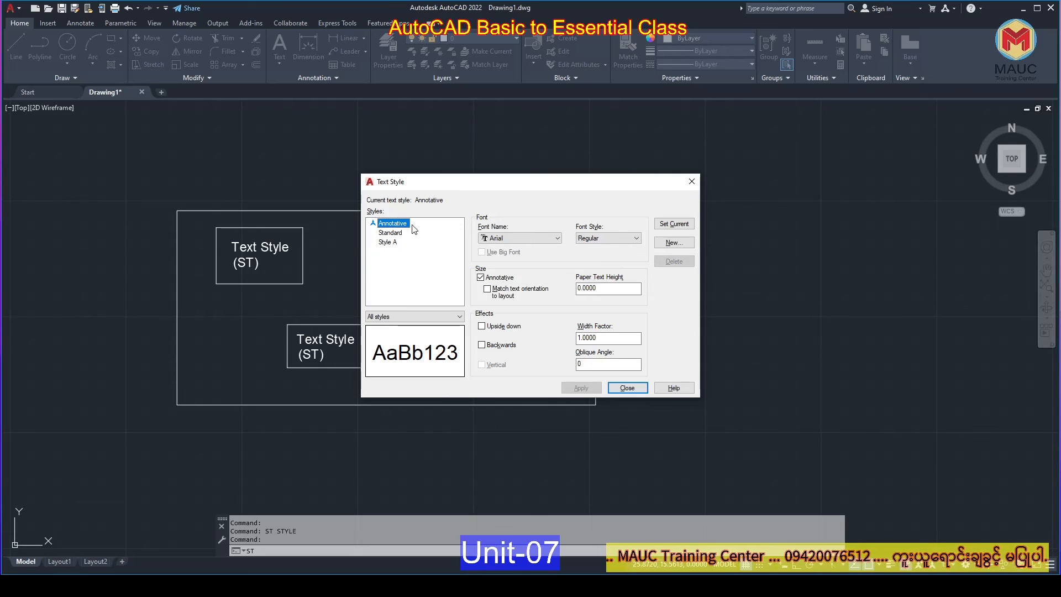
{"action": "left_click", "coordinate": [392, 232]}
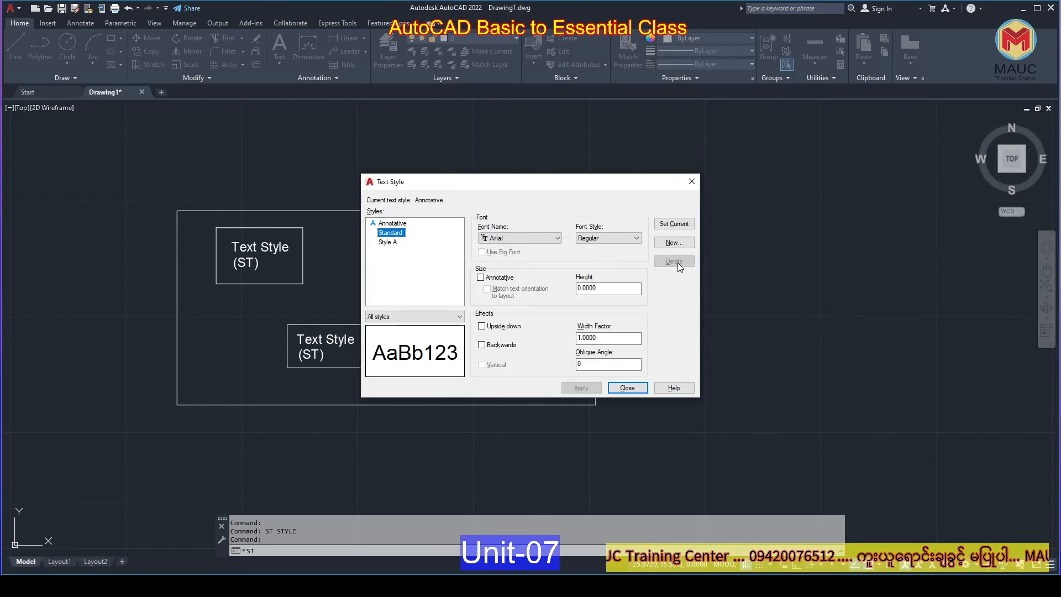
{"action": "left_click", "coordinate": [387, 242]}
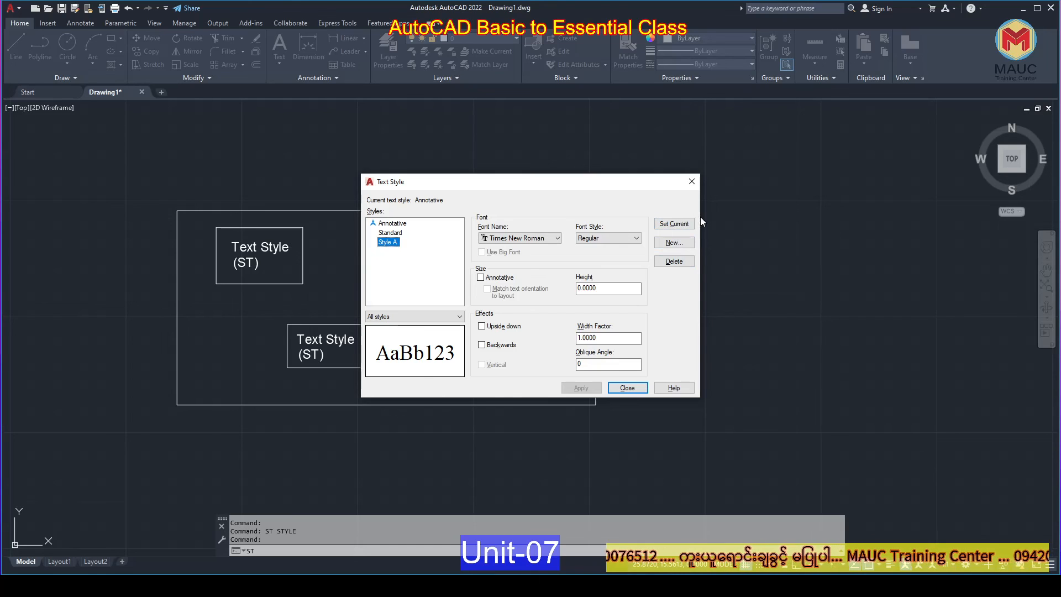
{"action": "left_click", "coordinate": [674, 224]}
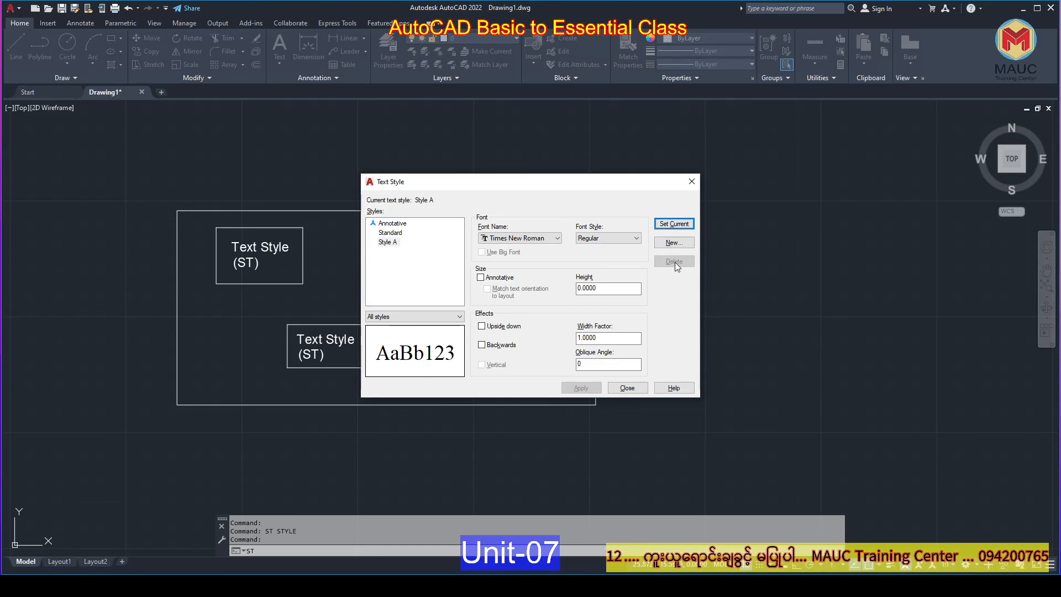